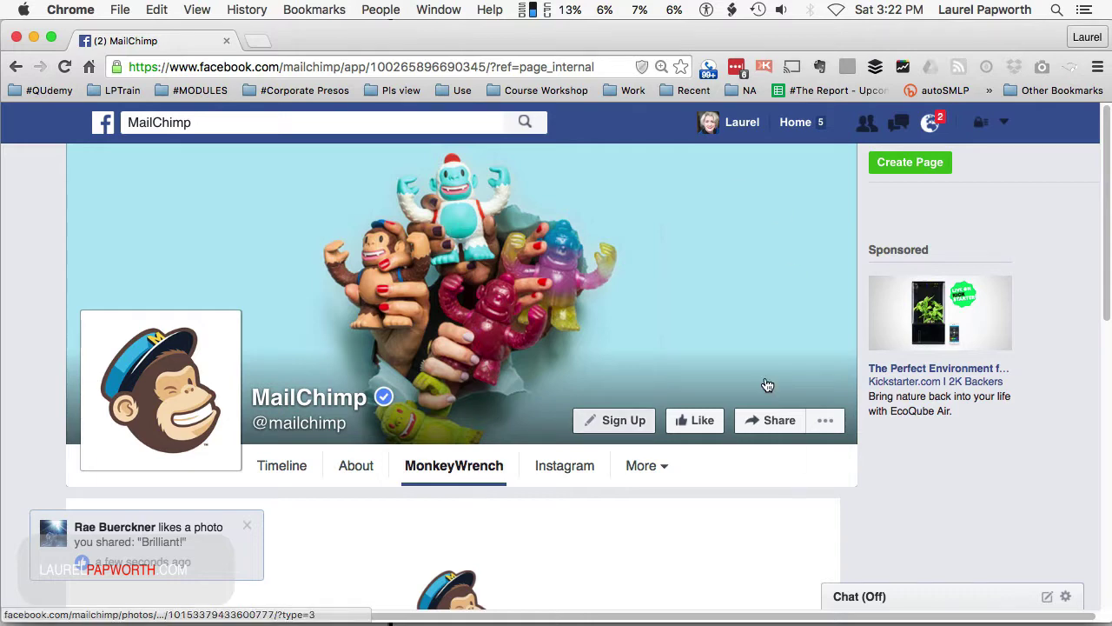
Step: Examine the MailChimp Facebook page's MonkeyWrench tab and its newsletter signup form
{"action": "left_click_drag", "start_coordinate": [1105, 187], "coordinate": [951, 188]}
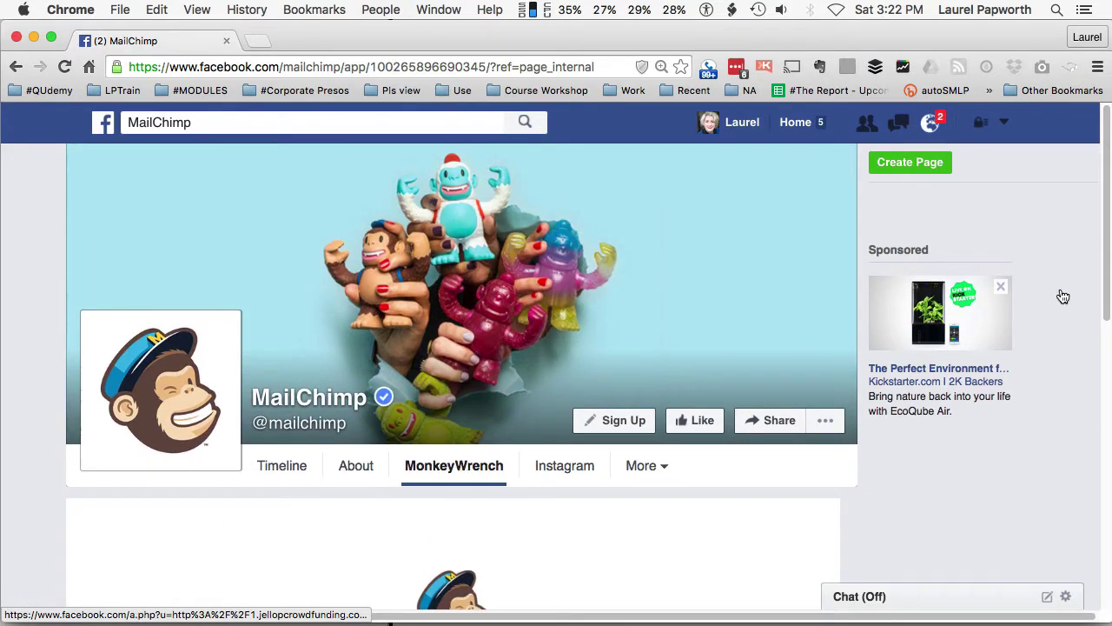
{"action": "left_click_drag", "start_coordinate": [1106, 315], "coordinate": [1106, 418]}
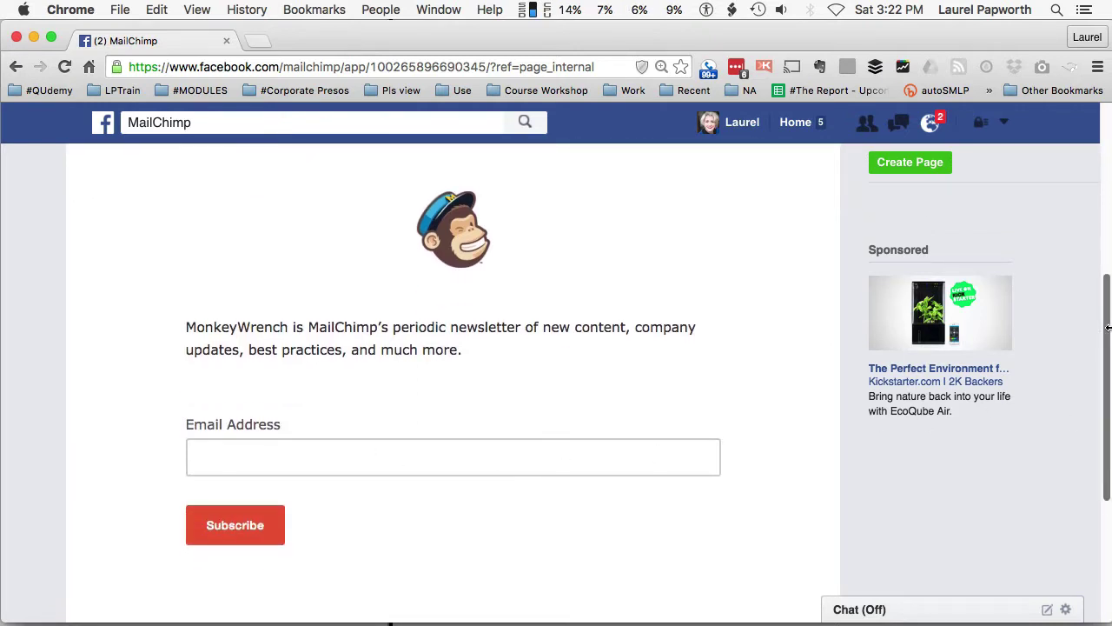
{"action": "left_click_drag", "start_coordinate": [1106, 332], "coordinate": [1110, 155]}
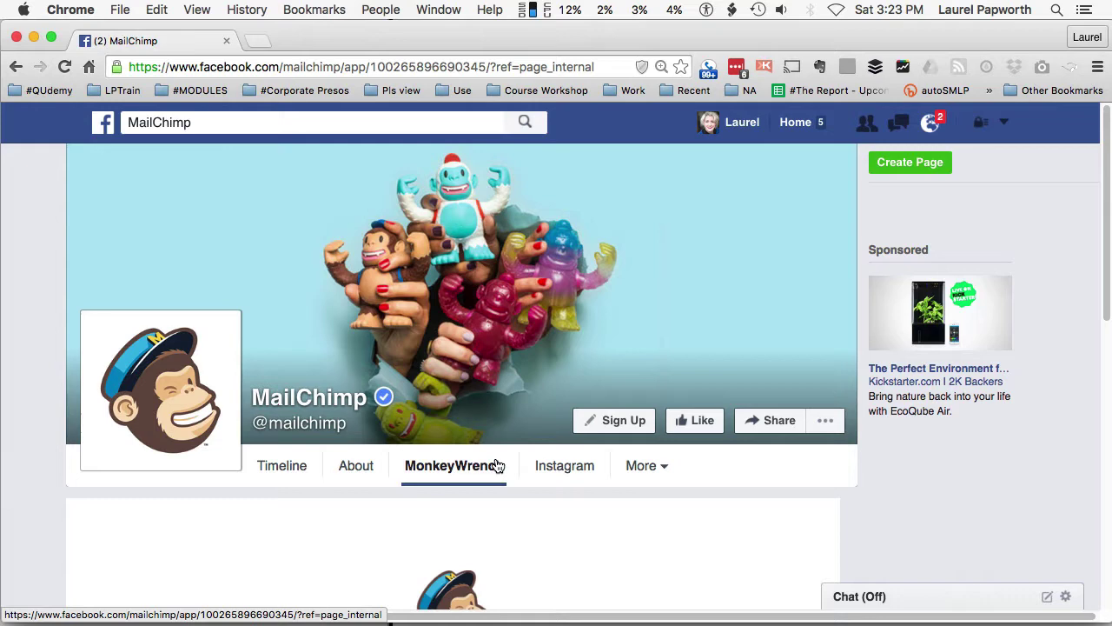
{"action": "scroll", "coordinate": [456, 469], "scroll_direction": "down", "scroll_amount": 3}
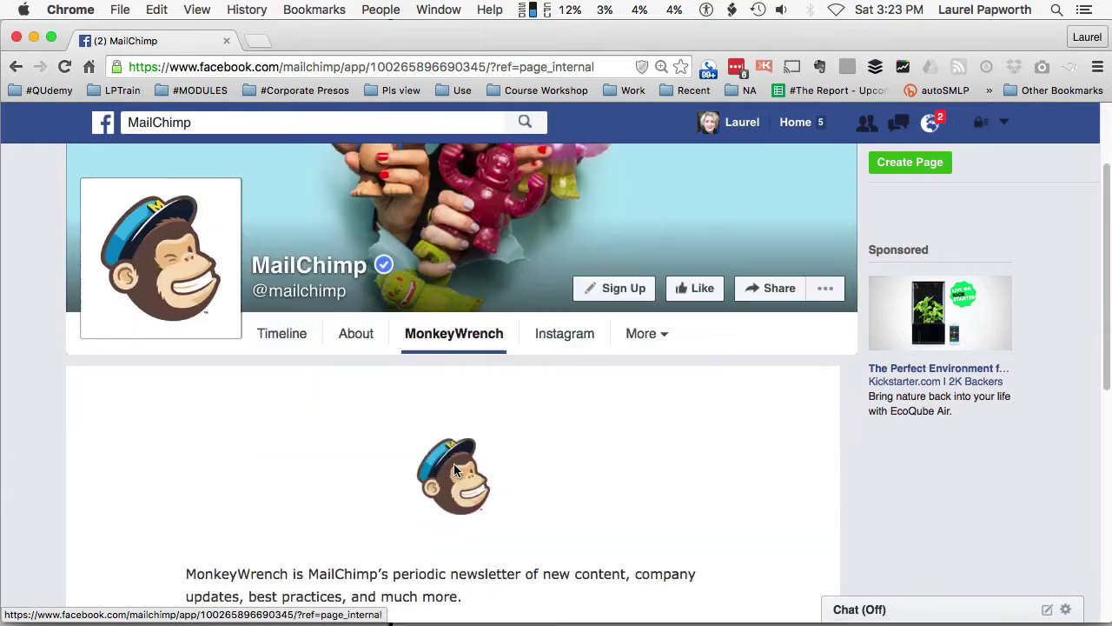
{"action": "scroll", "coordinate": [455, 312], "scroll_direction": "up", "scroll_amount": 4}
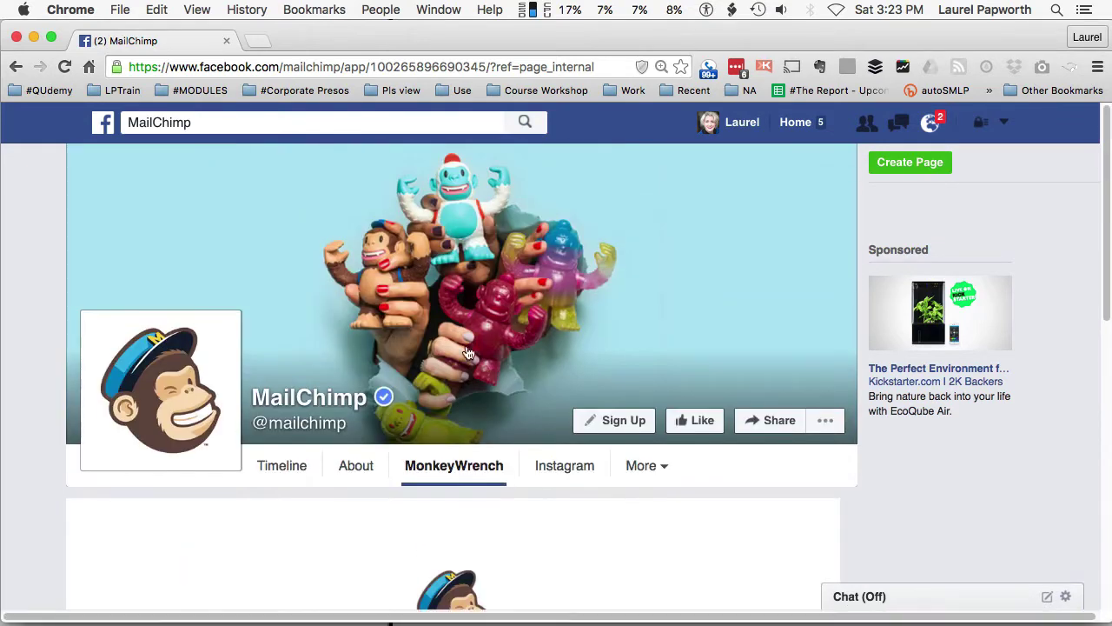
Step: Open facebook.com/silkcharm in a new browser tab
{"action": "left_click", "coordinate": [257, 41]}
{"action": "type", "text": "facebook/c"}
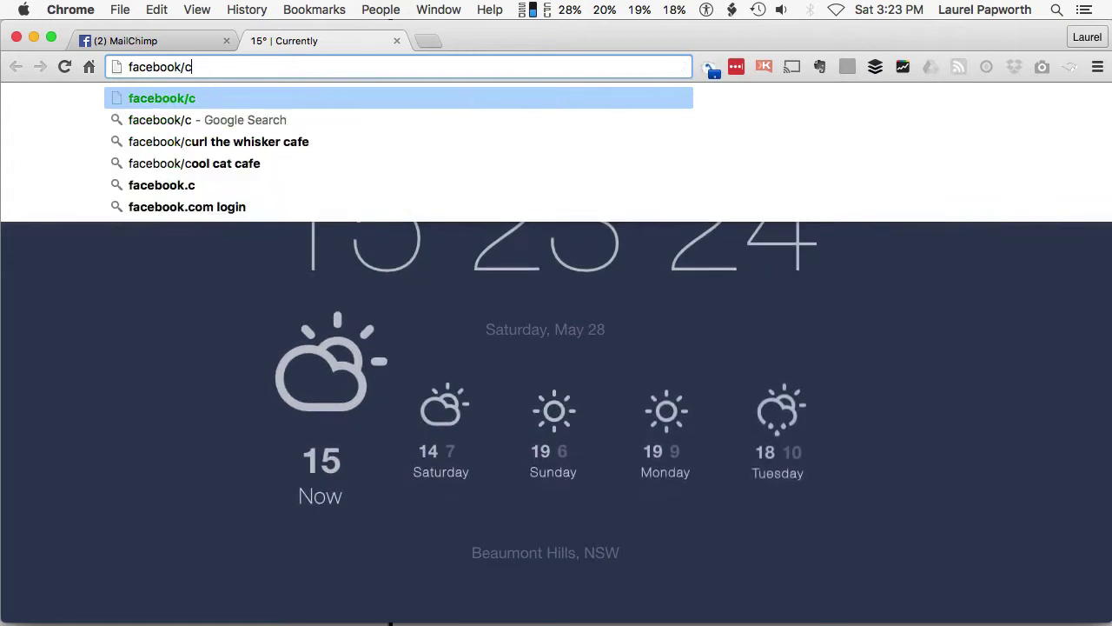
{"action": "key", "text": "BackSpace"}
{"action": "key", "text": "BackSpace"}
{"action": "type", "text": ".com/silkcha"}
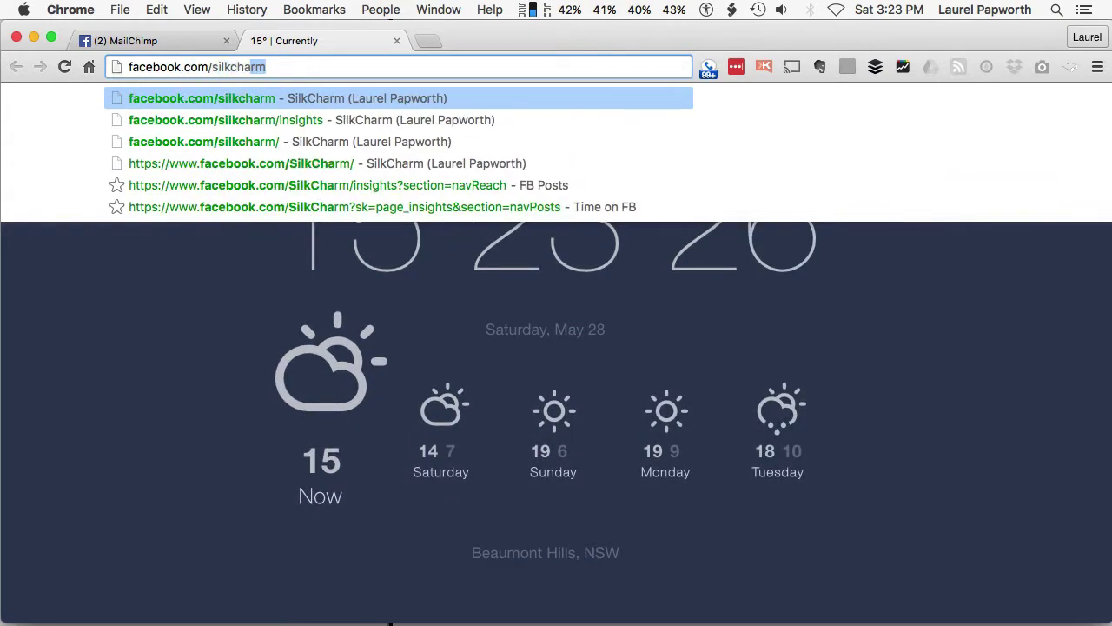
{"action": "key", "text": "Return"}
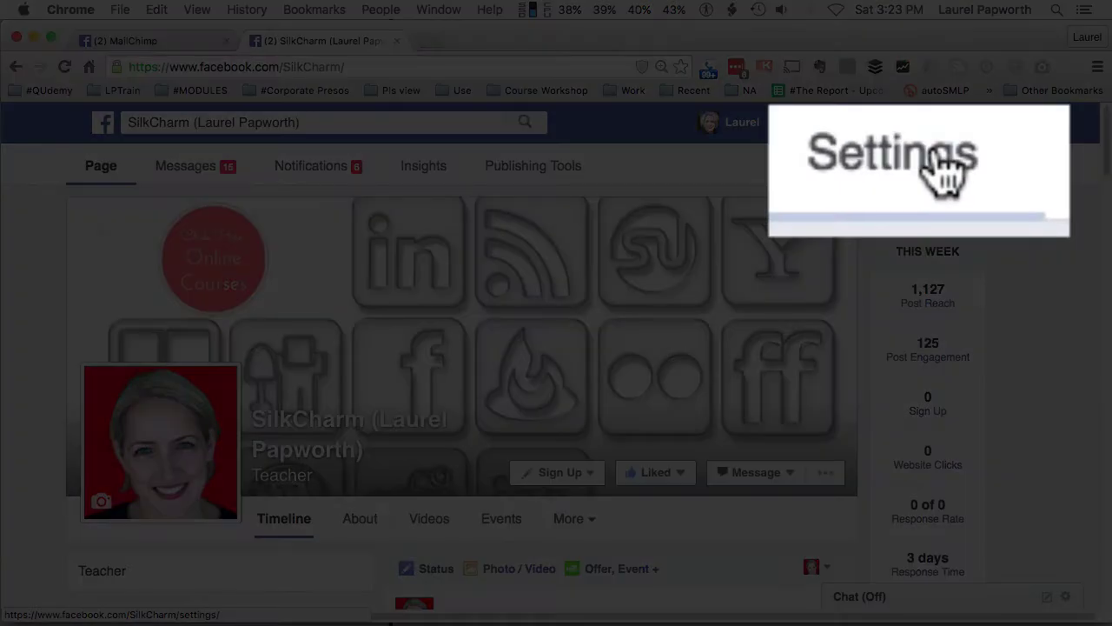
Step: Open the Apps section of the SilkCharm page's settings and review the apps added to the page
{"action": "left_click", "coordinate": [920, 163]}
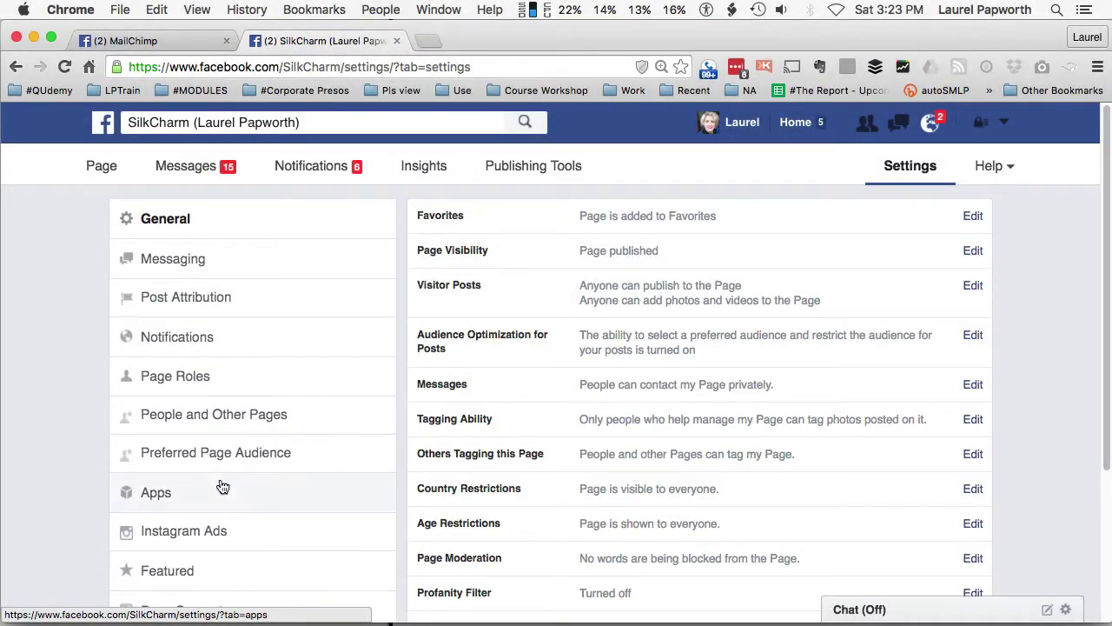
{"action": "left_click", "coordinate": [130, 491]}
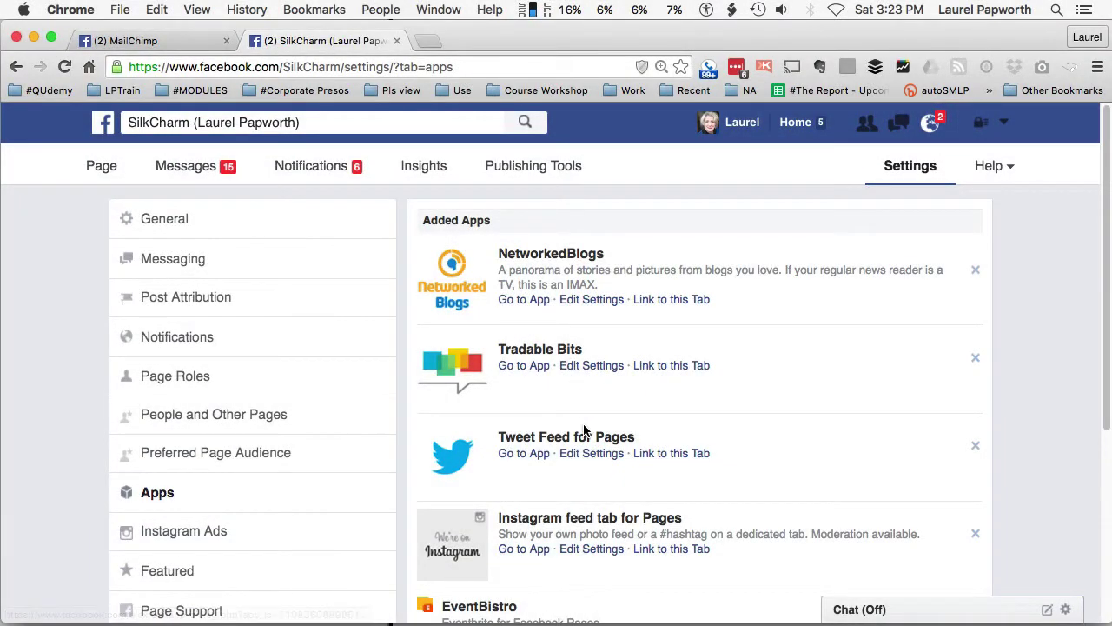
{"action": "scroll", "coordinate": [586, 427], "scroll_direction": "down", "scroll_amount": 3}
{"action": "scroll", "coordinate": [585, 428], "scroll_direction": "down", "scroll_amount": 4}
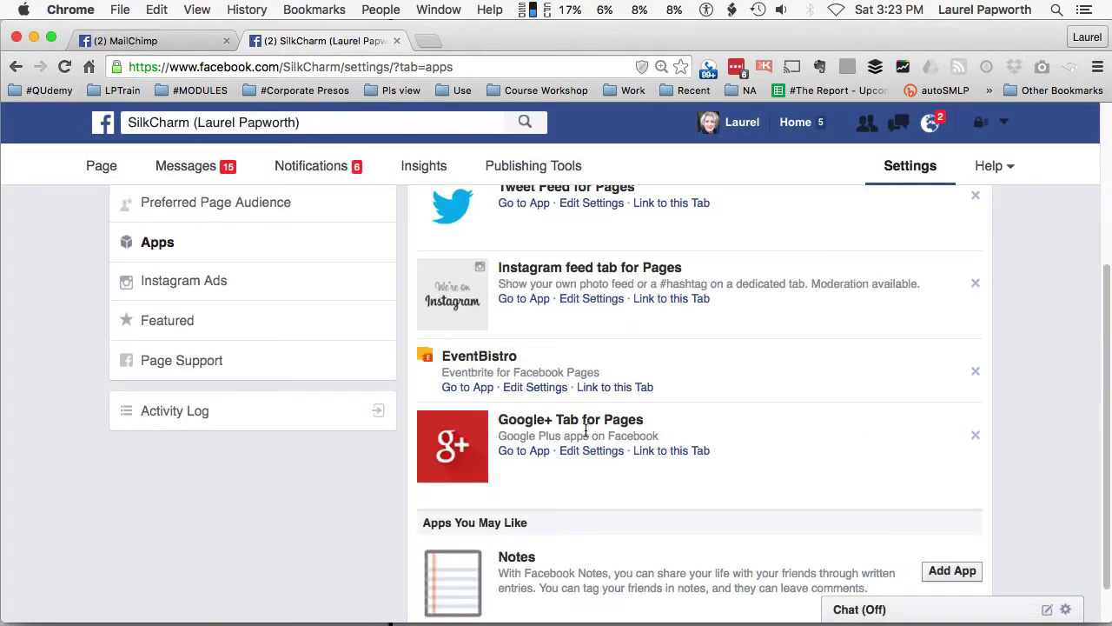
{"action": "scroll", "coordinate": [586, 429], "scroll_direction": "down", "scroll_amount": 1}
{"action": "scroll", "coordinate": [589, 434], "scroll_direction": "up", "scroll_amount": 7}
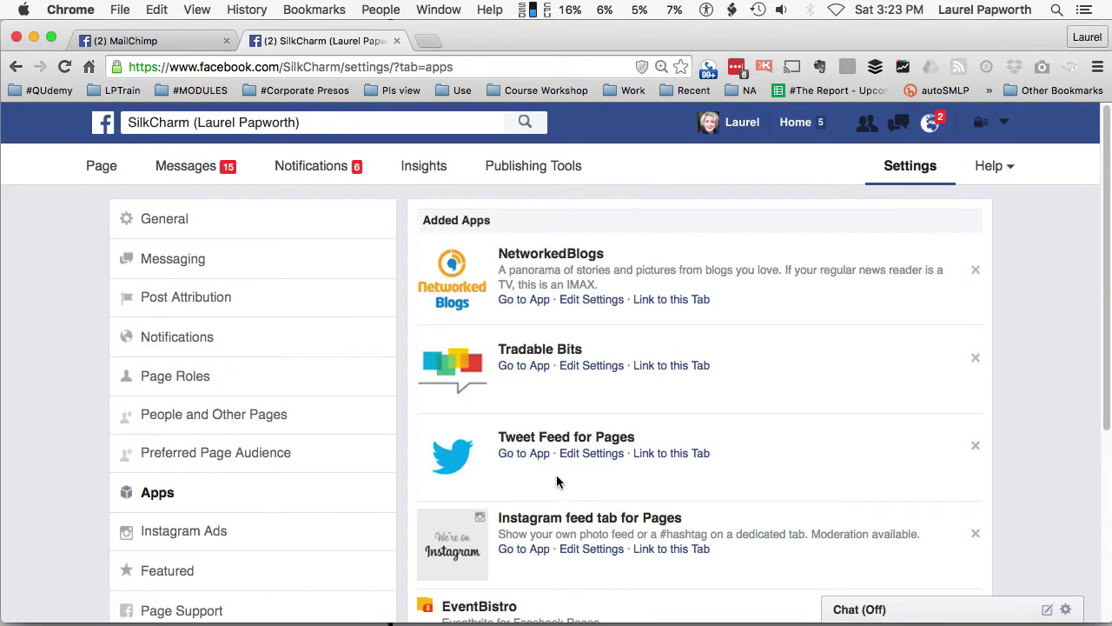
{"action": "scroll", "coordinate": [557, 481], "scroll_direction": "down", "scroll_amount": 1}
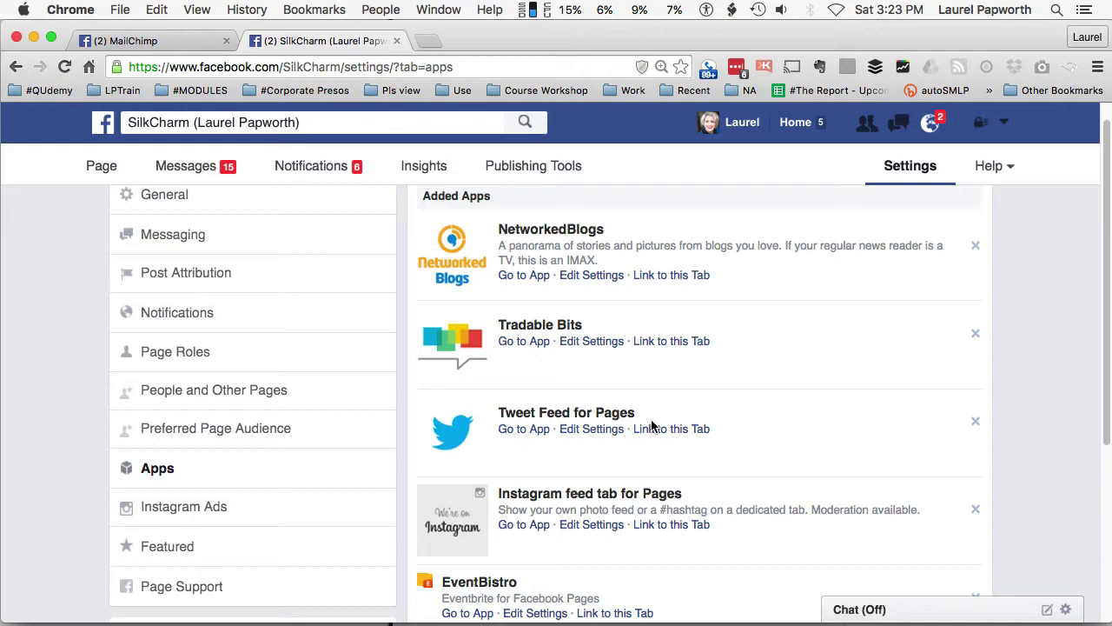
Step: Open mailchimp.com in another new browser tab
{"action": "left_click", "coordinate": [430, 41]}
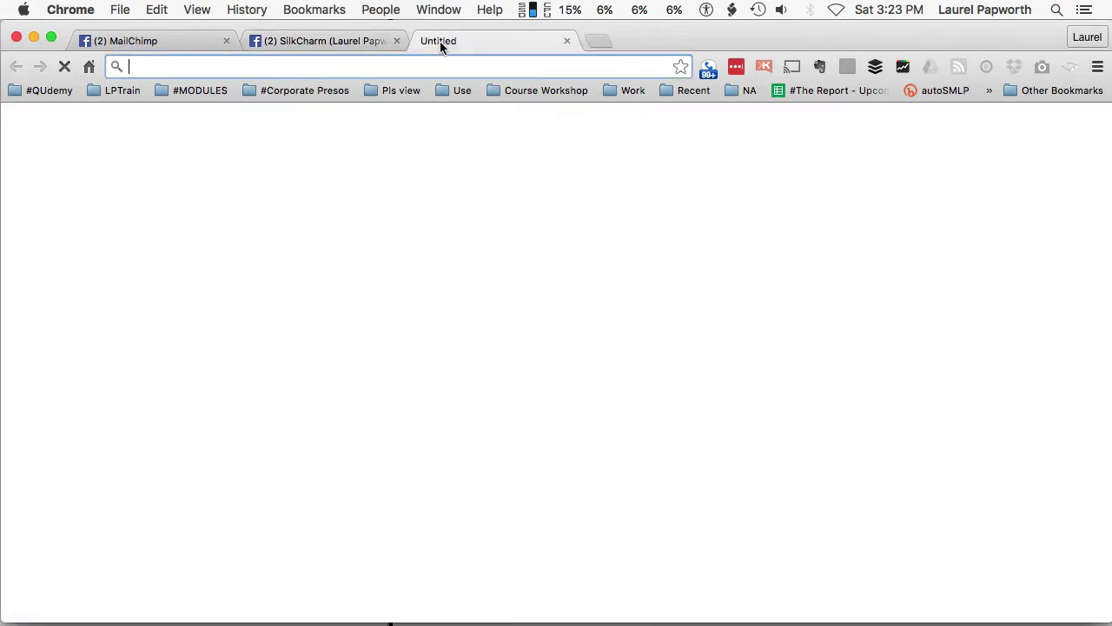
{"action": "type", "text": "mailchimp"}
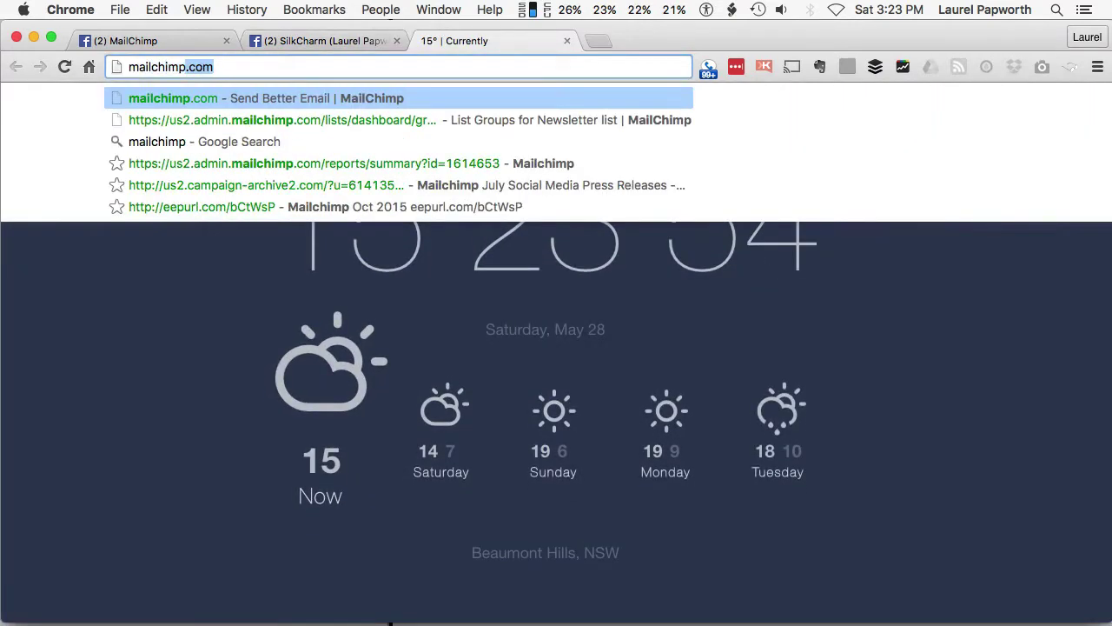
{"action": "key", "text": "Return"}
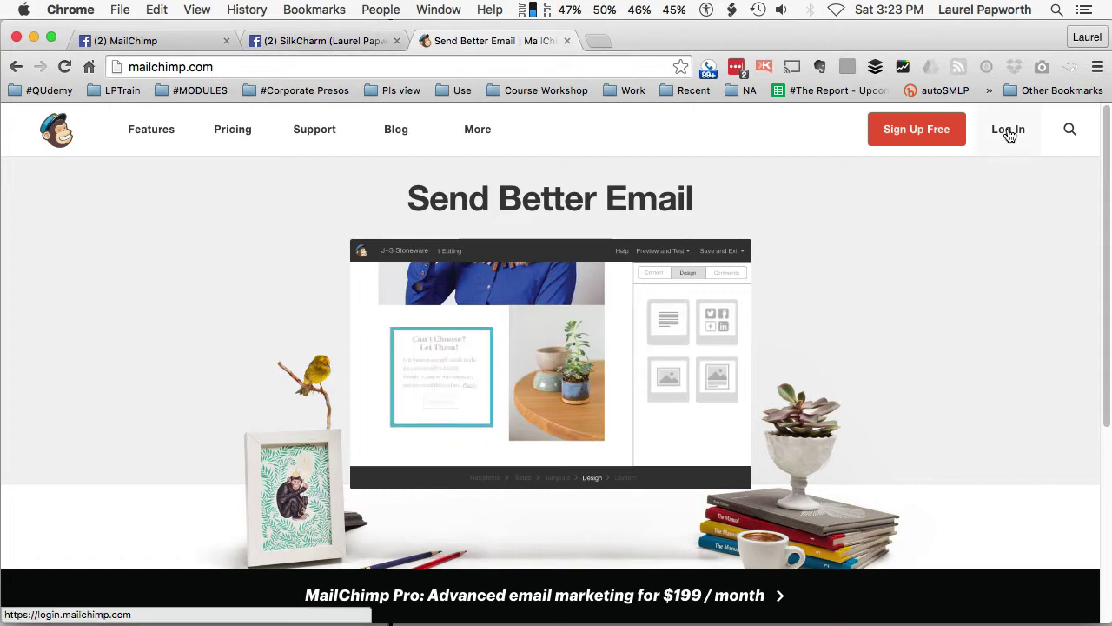
Step: Log in to MailChimp with the prefilled credentials and select the World Communities account
{"action": "left_click", "coordinate": [1006, 132]}
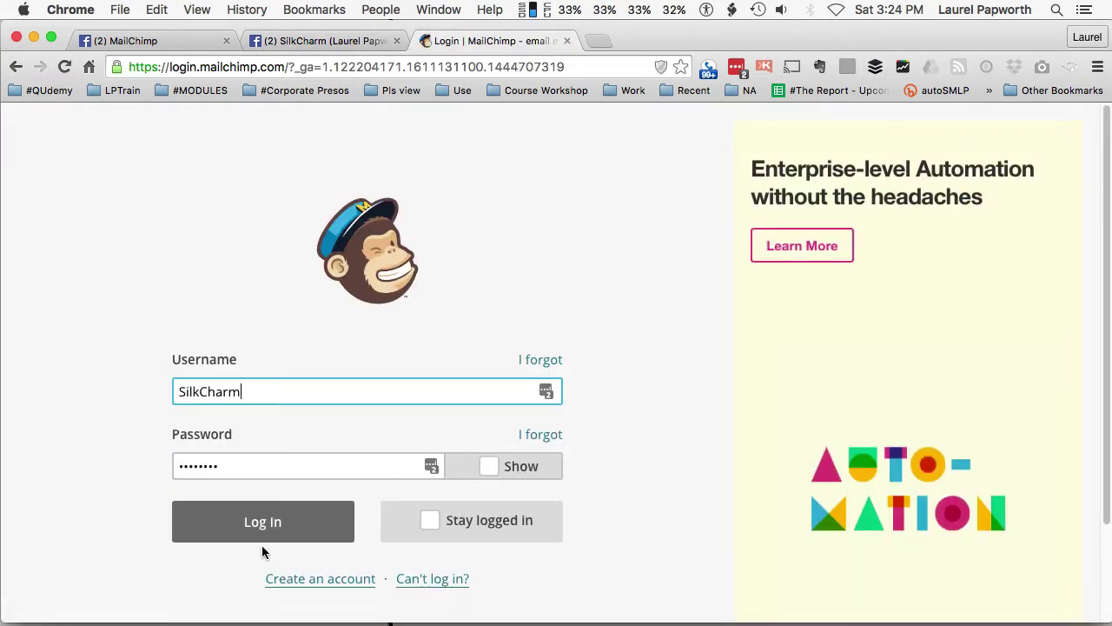
{"action": "left_click", "coordinate": [278, 524]}
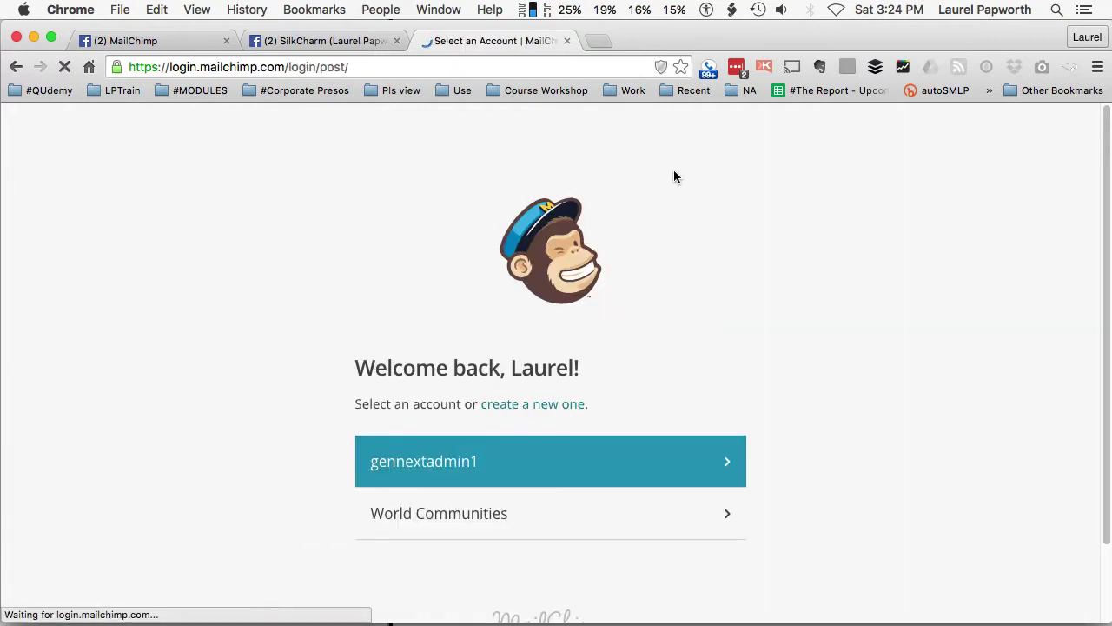
{"action": "left_click", "coordinate": [429, 522]}
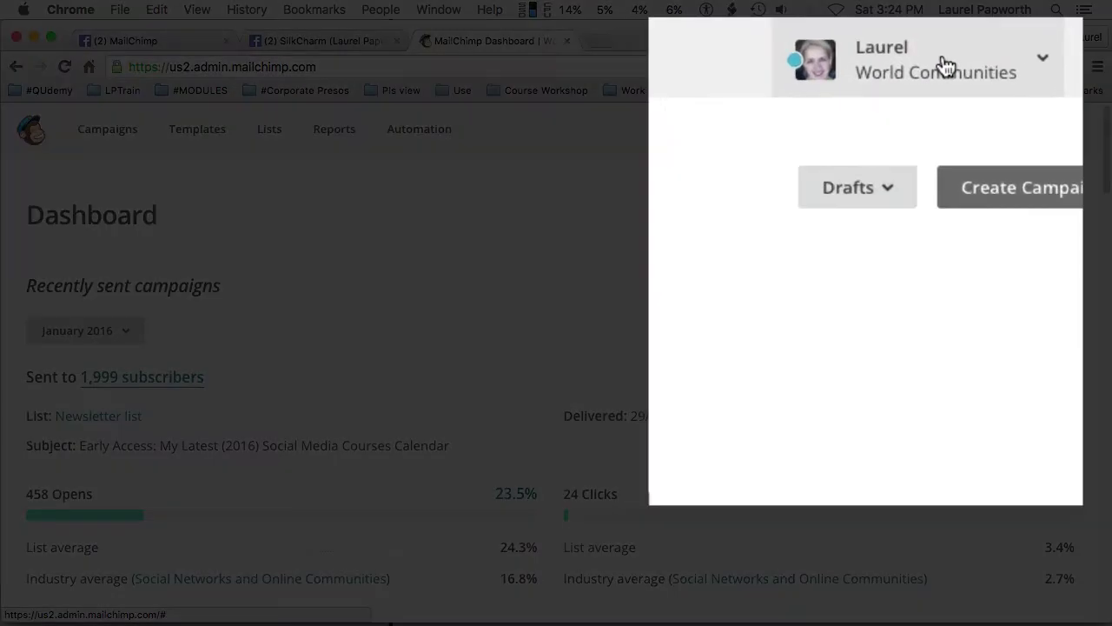
Step: Go to the account overview, look over the plan and account issues, and open the Integrations page
{"action": "left_click", "coordinate": [917, 135]}
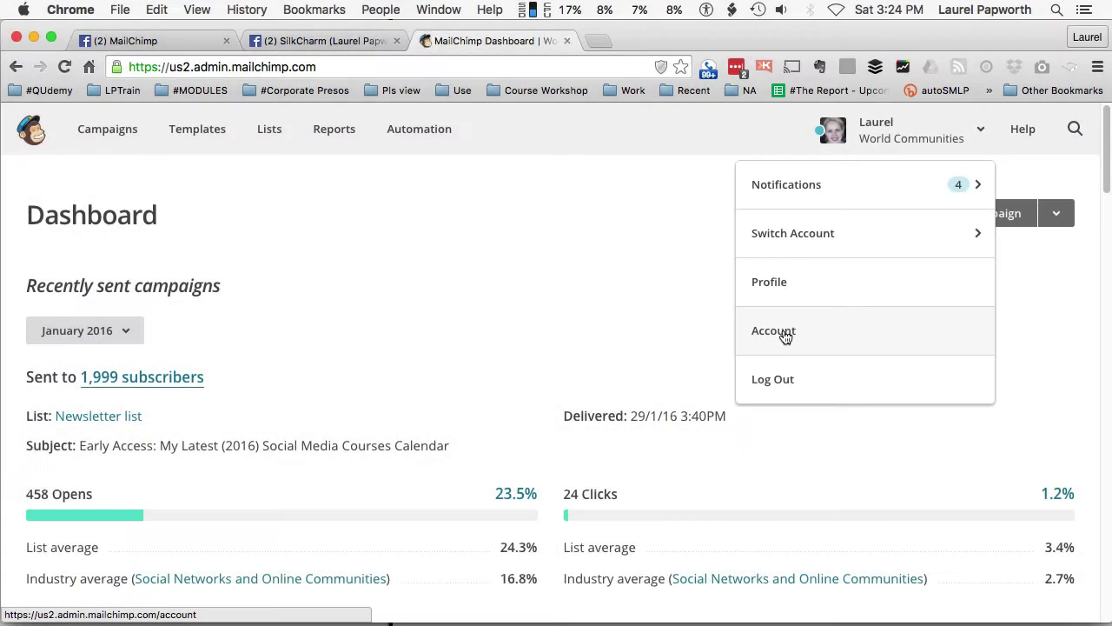
{"action": "left_click", "coordinate": [785, 335]}
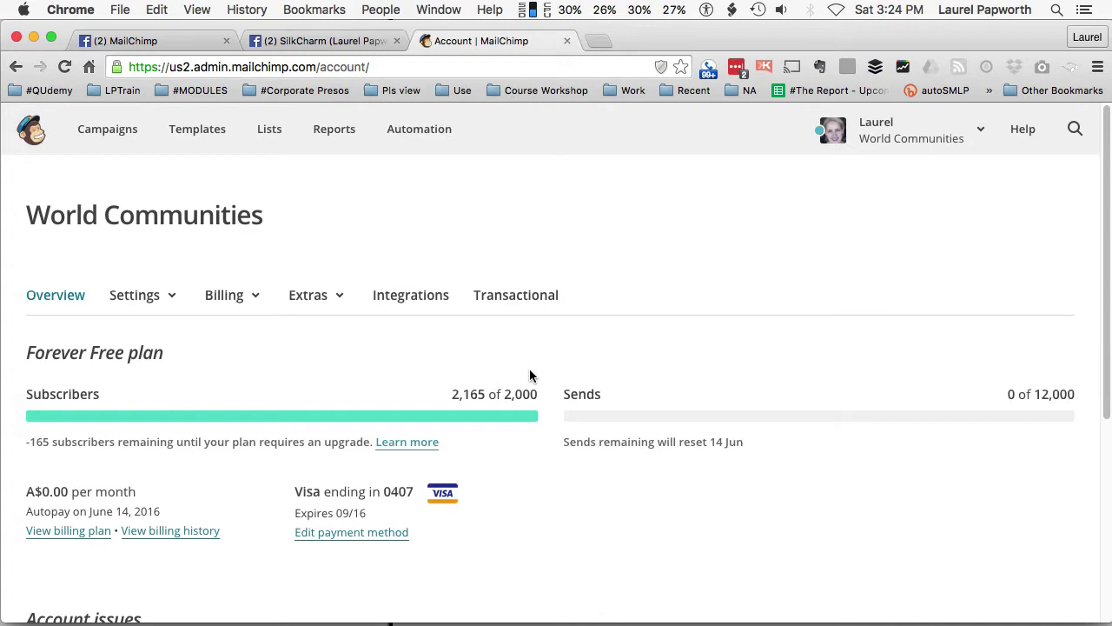
{"action": "scroll", "coordinate": [564, 365], "scroll_direction": "down", "scroll_amount": 1}
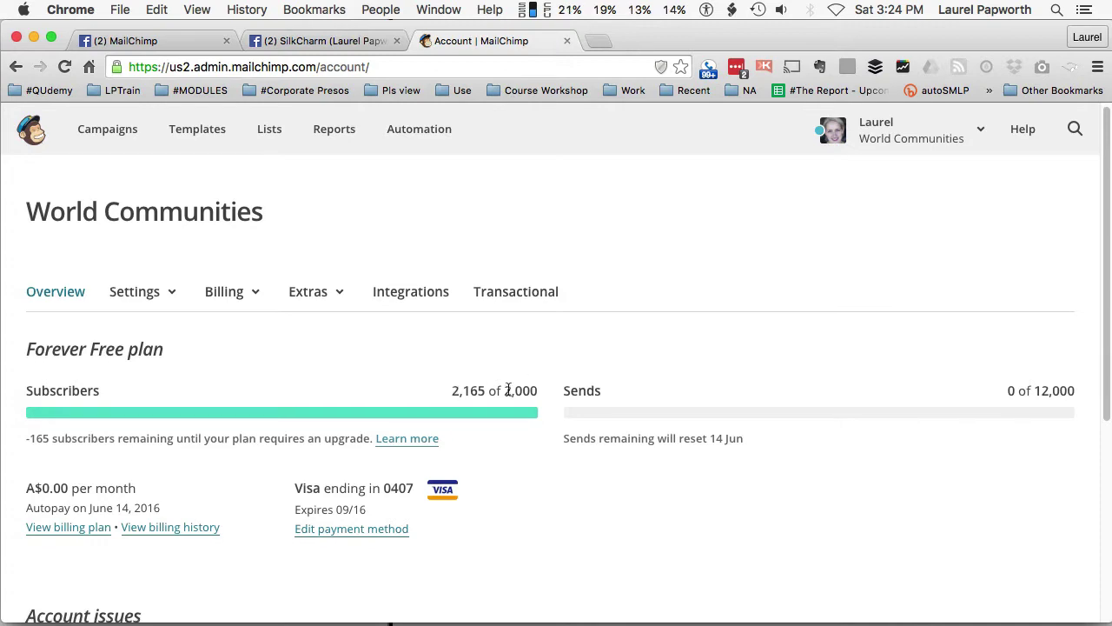
{"action": "scroll", "coordinate": [530, 469], "scroll_direction": "down", "scroll_amount": 5}
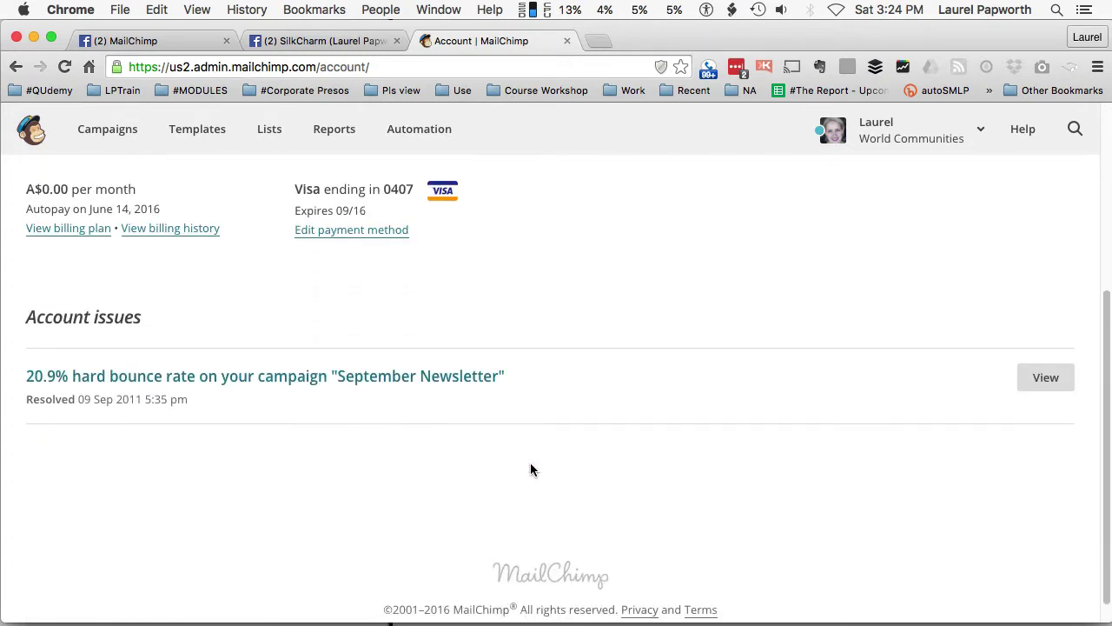
{"action": "scroll", "coordinate": [531, 468], "scroll_direction": "up", "scroll_amount": 5}
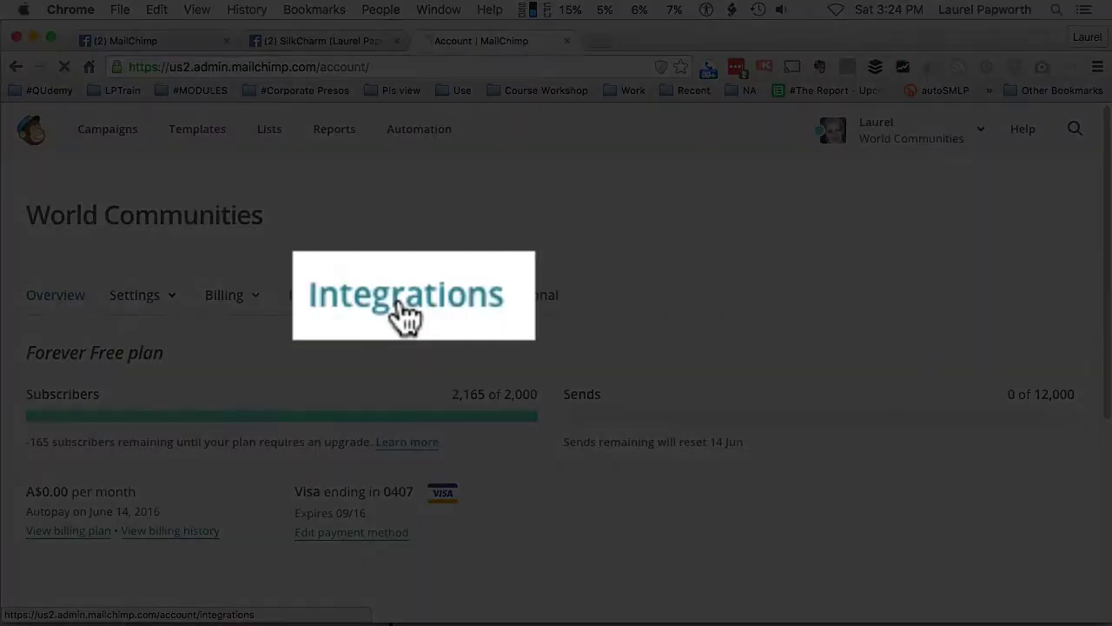
{"action": "left_click", "coordinate": [409, 300]}
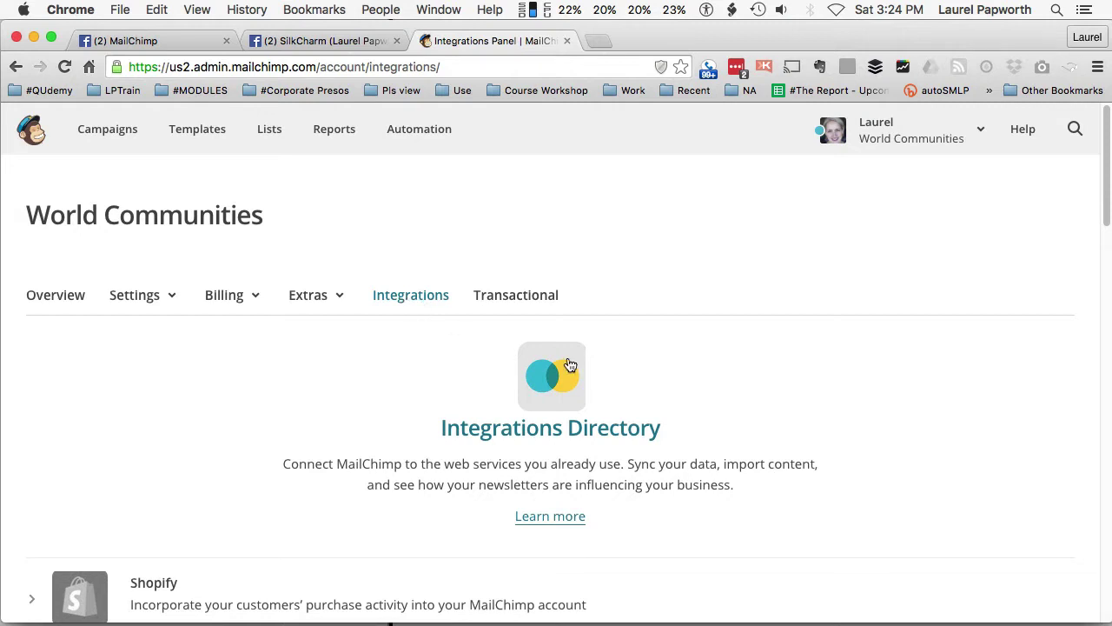
Step: Find the Facebook integration in the list and connect the Facebook account to MailChimp
{"action": "left_click_drag", "start_coordinate": [1106, 179], "coordinate": [1104, 247]}
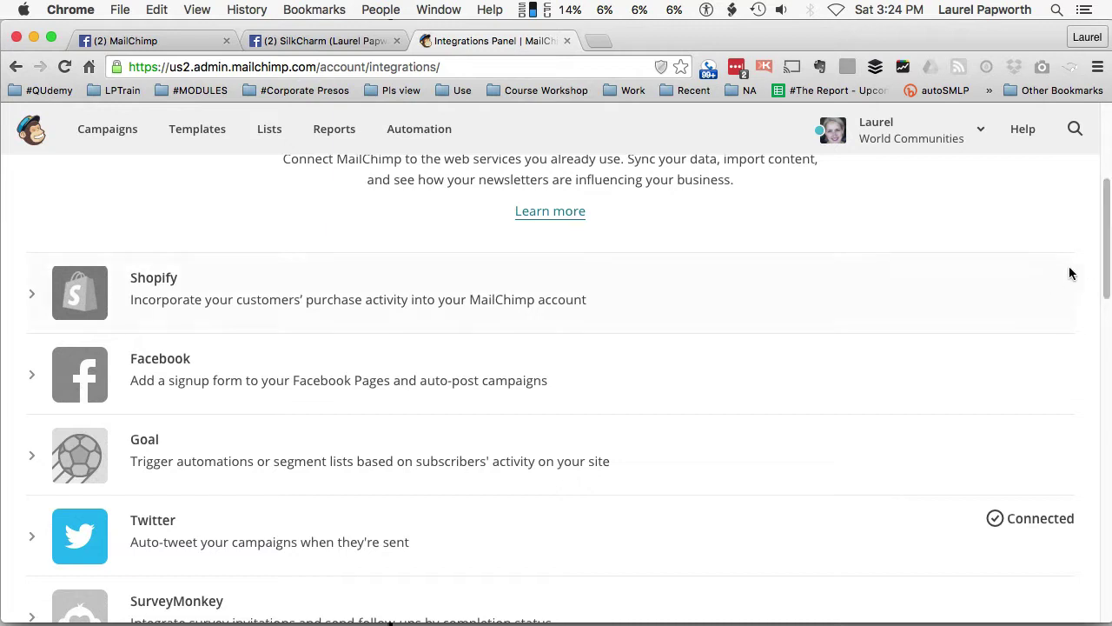
{"action": "left_click_drag", "start_coordinate": [1106, 239], "coordinate": [1107, 270]}
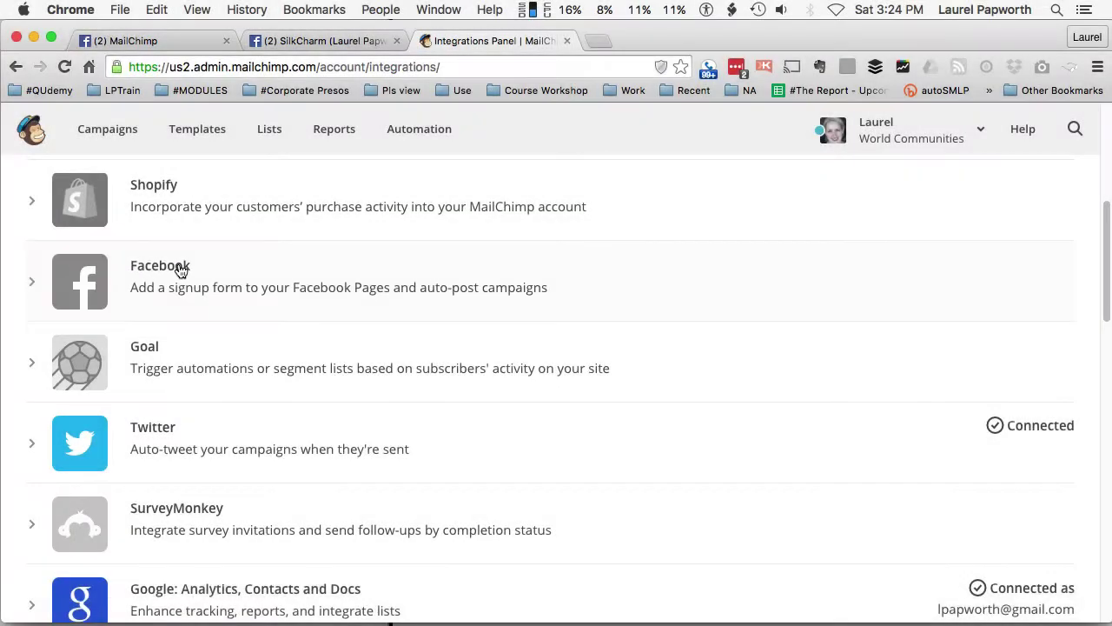
{"action": "left_click", "coordinate": [178, 269]}
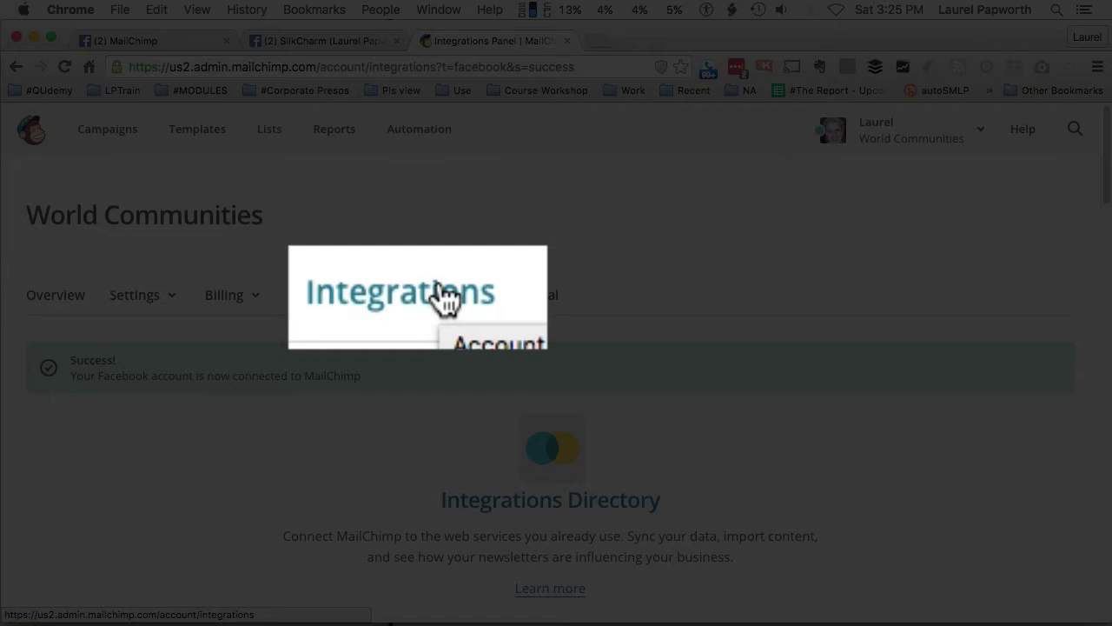
Step: Reopen the Integrations page and expand the Facebook integration's settings
{"action": "left_click", "coordinate": [445, 298]}
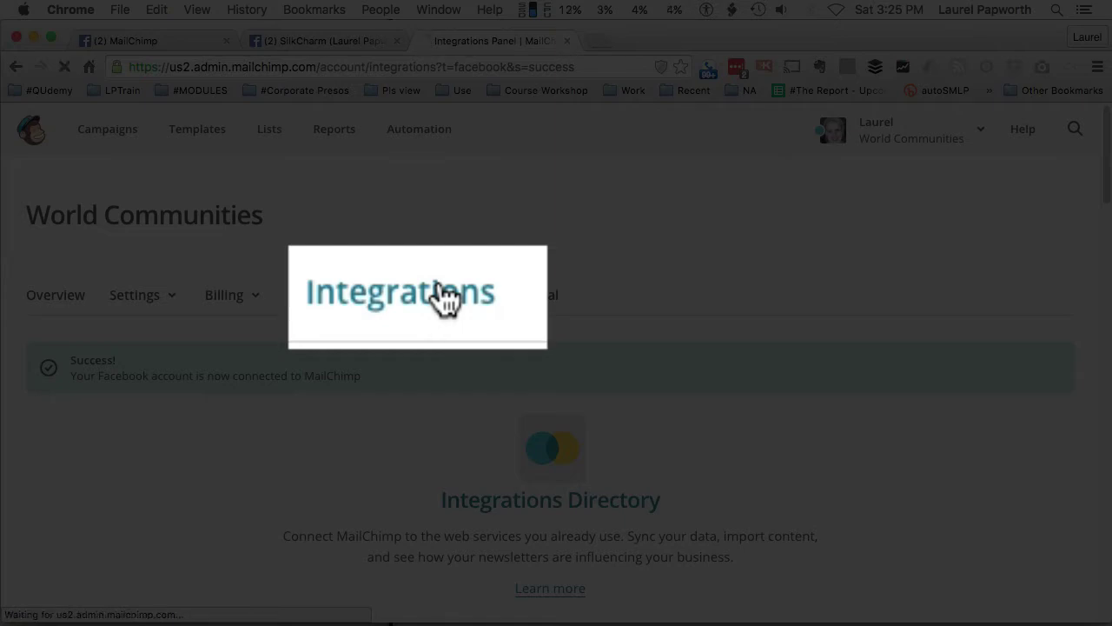
{"action": "scroll", "coordinate": [298, 385], "scroll_direction": "down", "scroll_amount": 1}
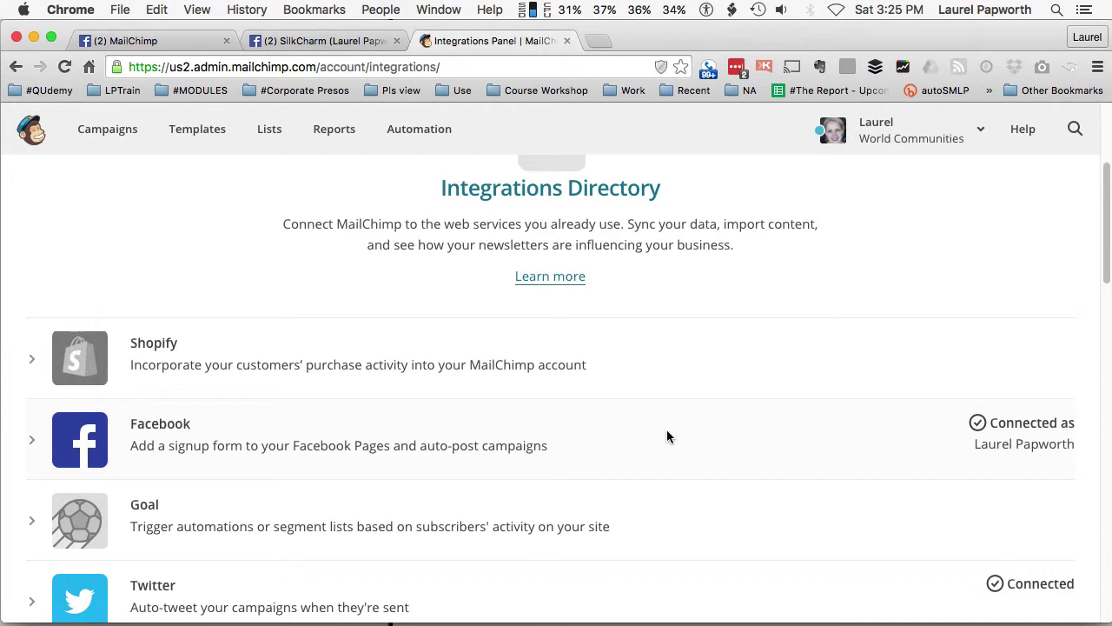
{"action": "scroll", "coordinate": [678, 436], "scroll_direction": "down", "scroll_amount": 1}
{"action": "key", "text": "super+minus"}
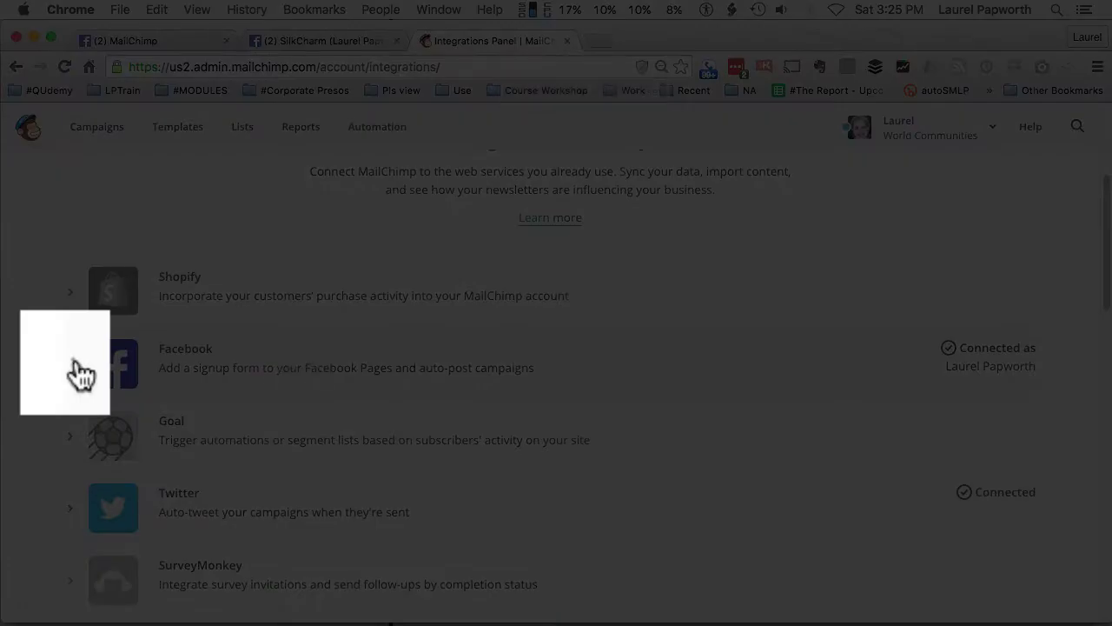
{"action": "left_click", "coordinate": [74, 369]}
{"action": "scroll", "coordinate": [522, 450], "scroll_direction": "down", "scroll_amount": 2}
Step: Choose the SilkCharm page and the Newsletter list for the Facebook integration
{"action": "left_click", "coordinate": [401, 352]}
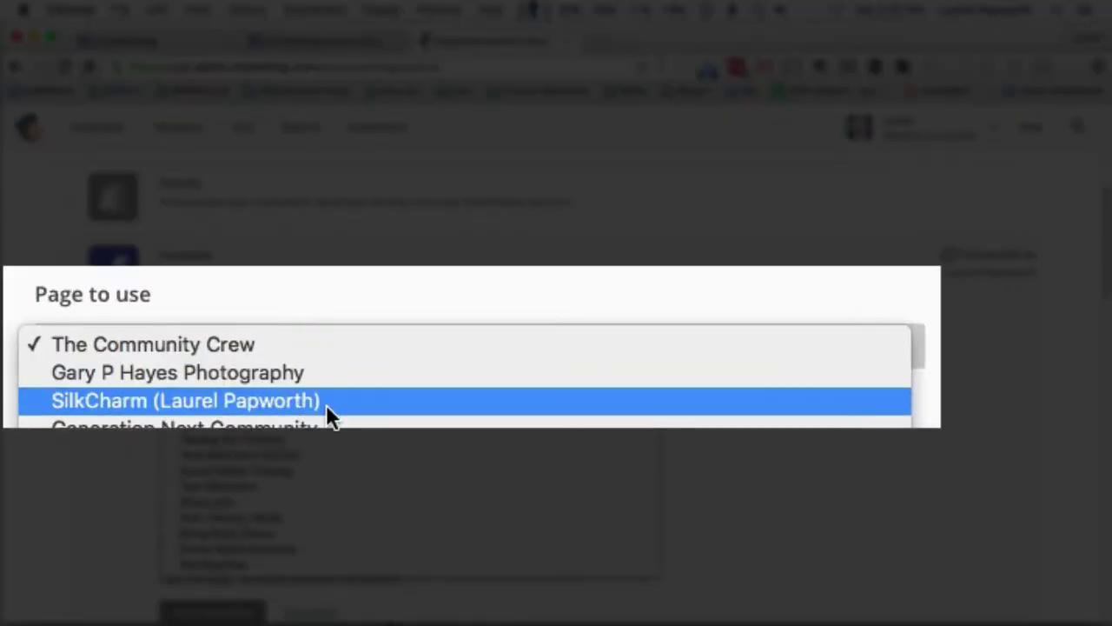
{"action": "left_click", "coordinate": [326, 404]}
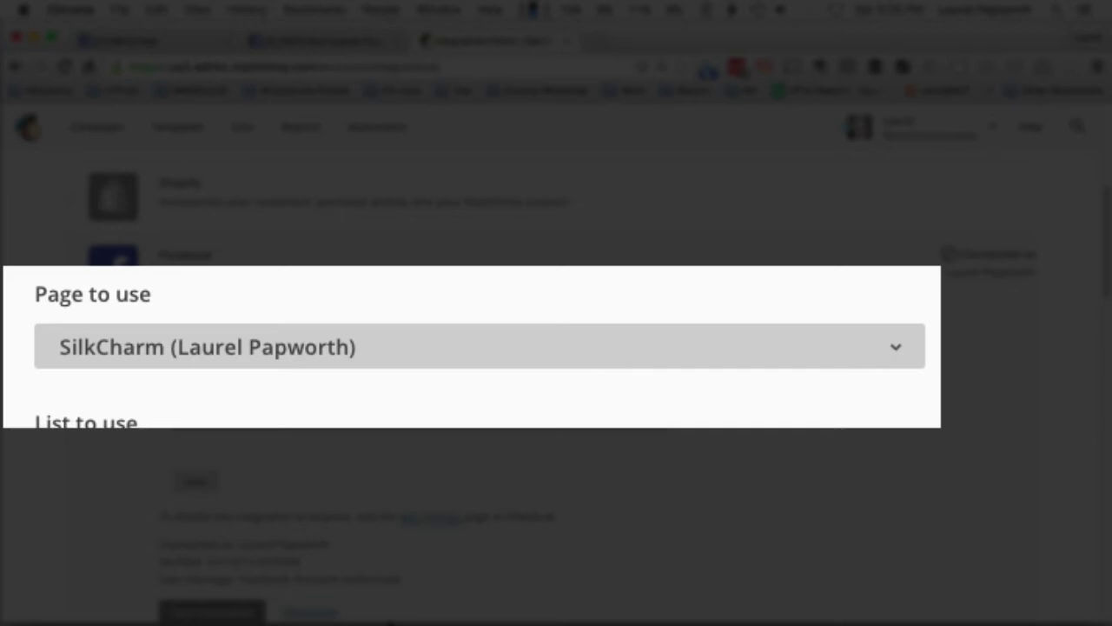
{"action": "left_click", "coordinate": [348, 417]}
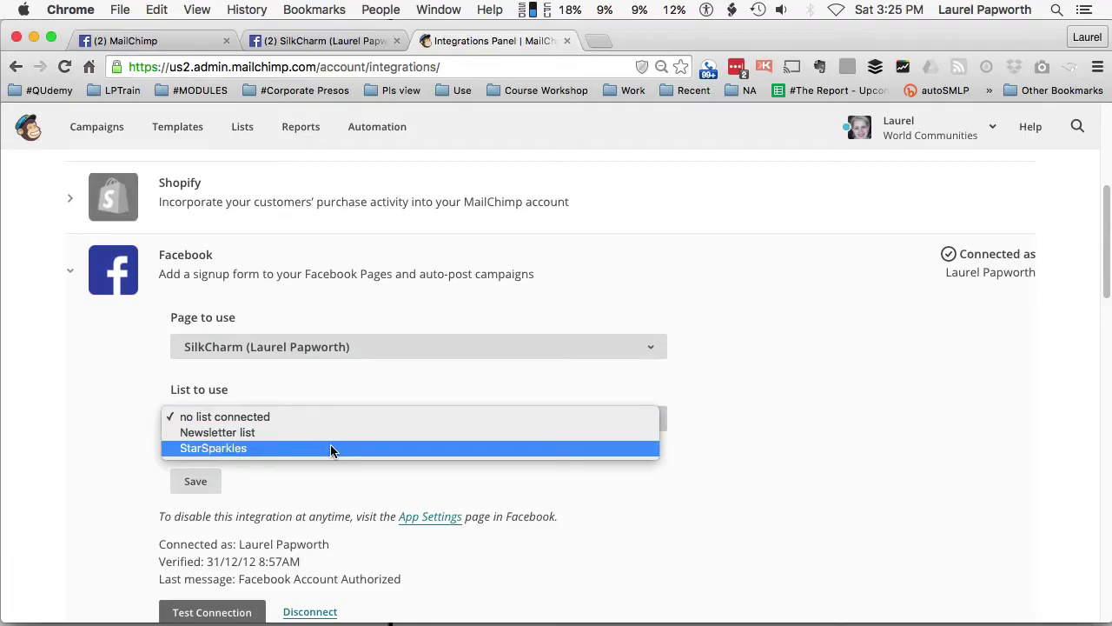
{"action": "left_click", "coordinate": [329, 431]}
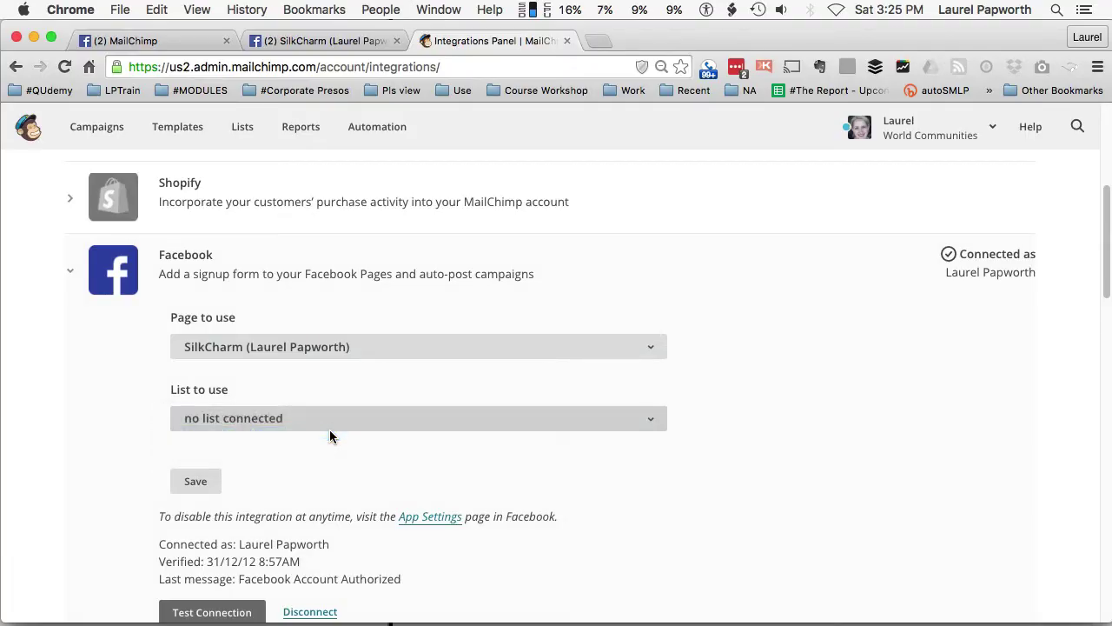
Step: Turn on the signup form tab and set the form theme to Facebook-esque
{"action": "scroll", "coordinate": [409, 508], "scroll_direction": "down", "scroll_amount": 4}
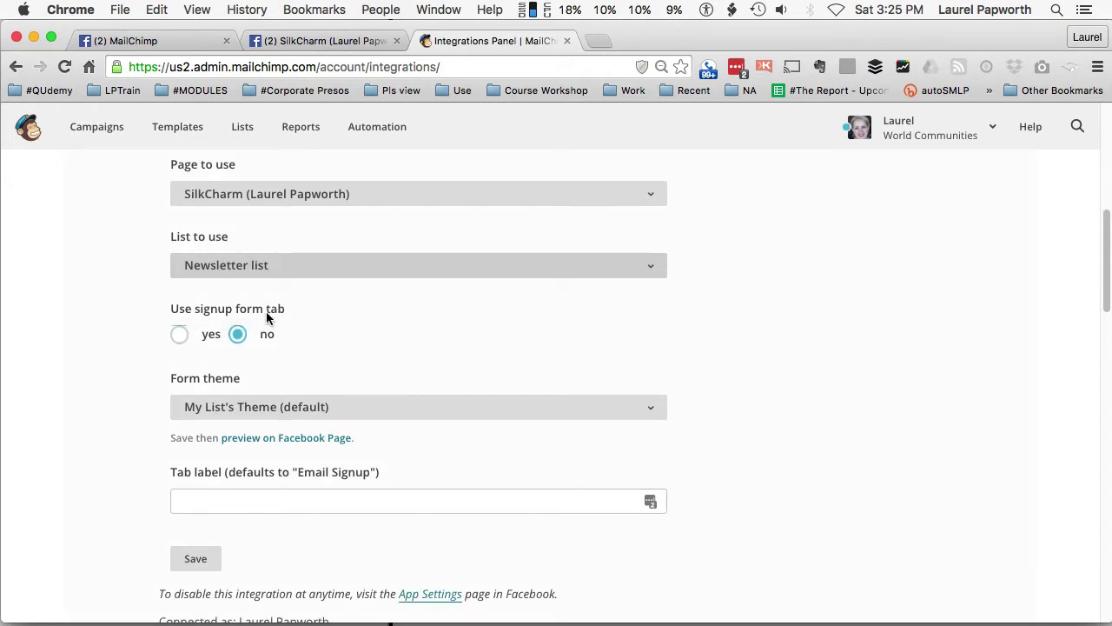
{"action": "left_click", "coordinate": [179, 335]}
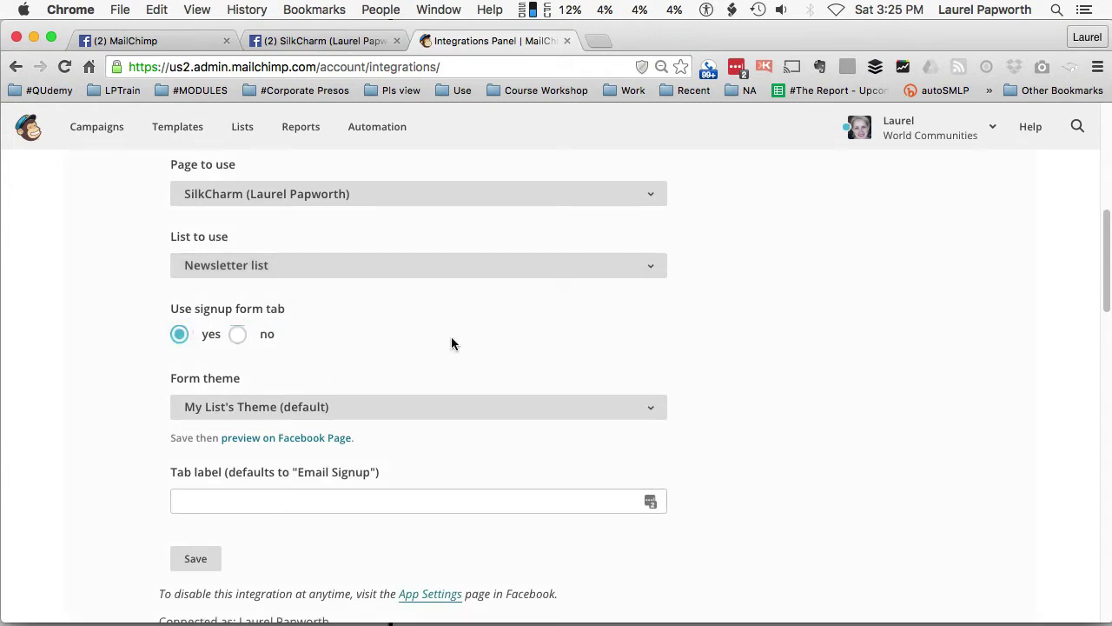
{"action": "left_click", "coordinate": [260, 411]}
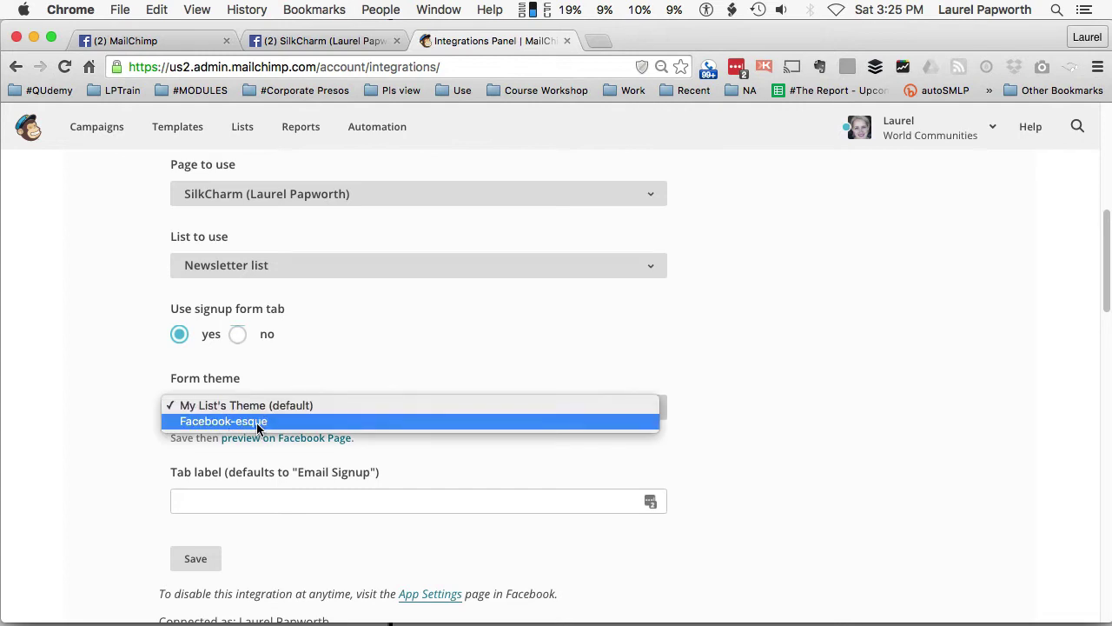
{"action": "left_click", "coordinate": [257, 421]}
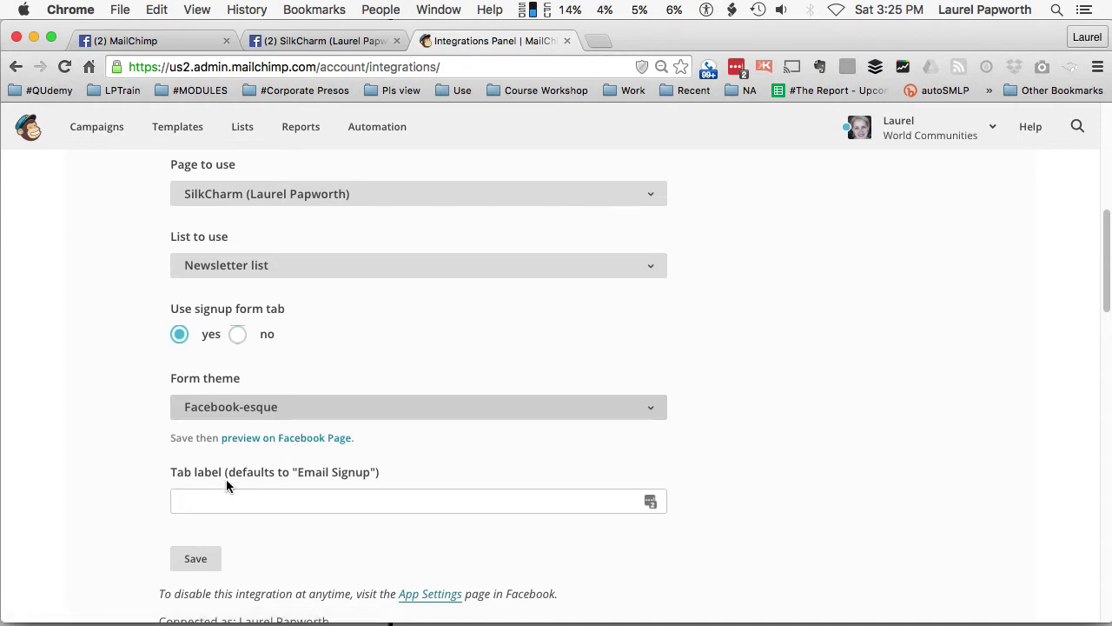
Step: Enter Newsletter as the label of the signup form tab
{"action": "left_click", "coordinate": [245, 500]}
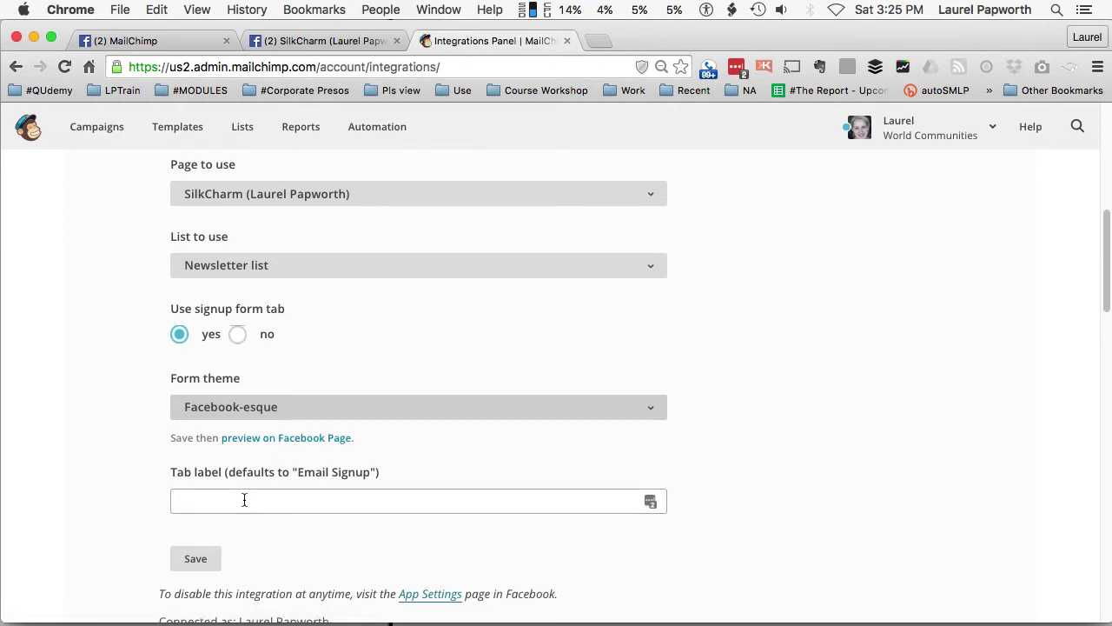
{"action": "left_click", "coordinate": [244, 500]}
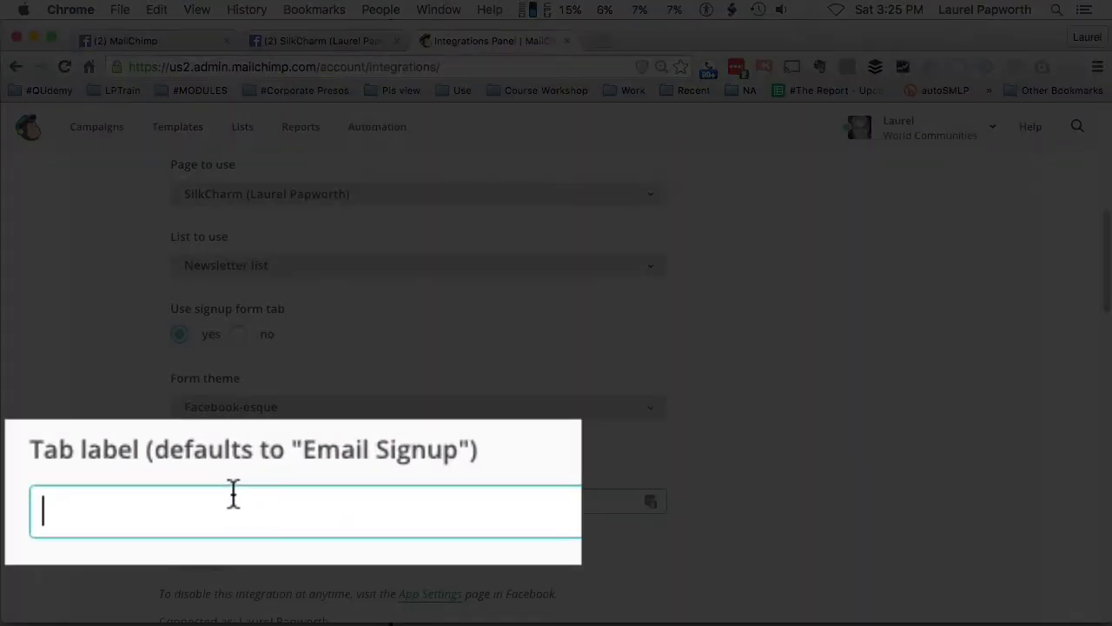
{"action": "type", "text": "News"}
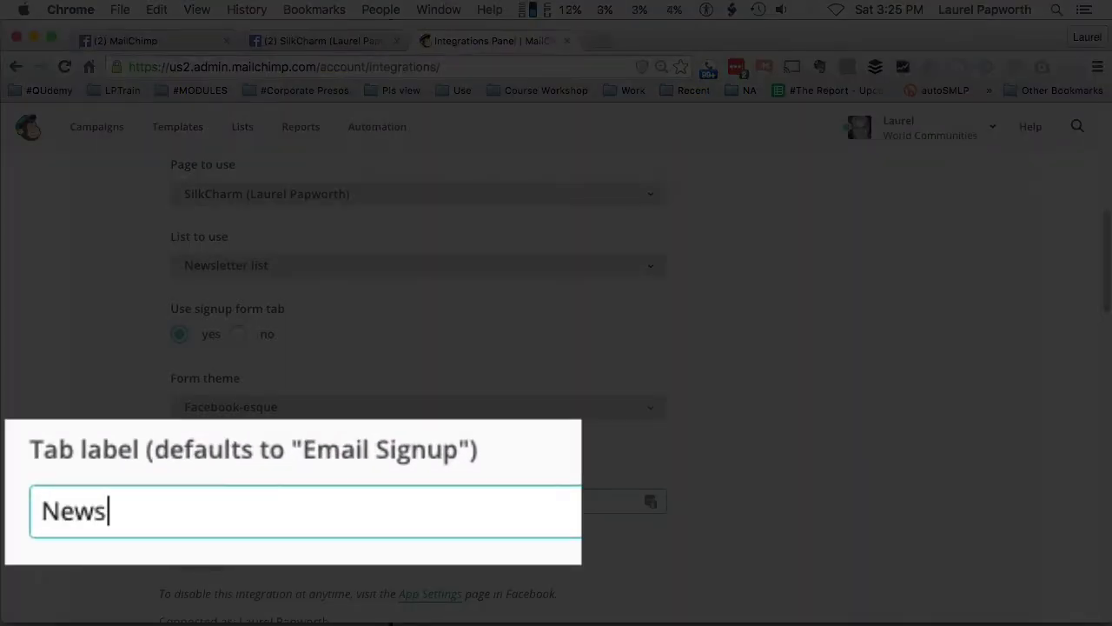
{"action": "type", "text": "letter"}
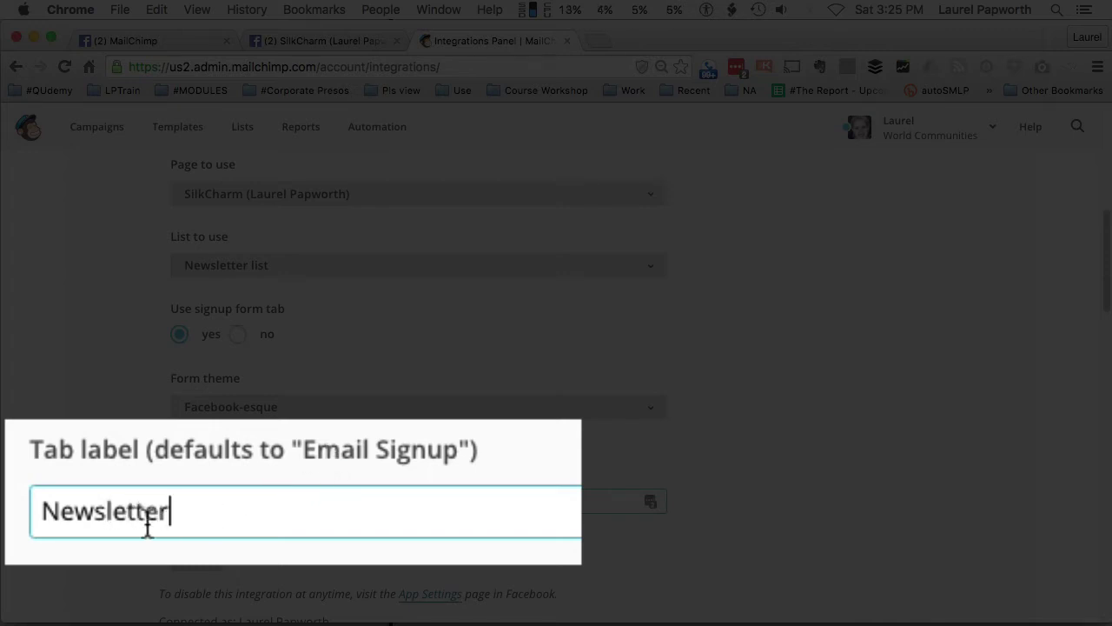
Step: Change the tab label to Mailchimp and save the Facebook integration settings
{"action": "double_click", "coordinate": [109, 501]}
{"action": "type", "text": "Mailchimp"}
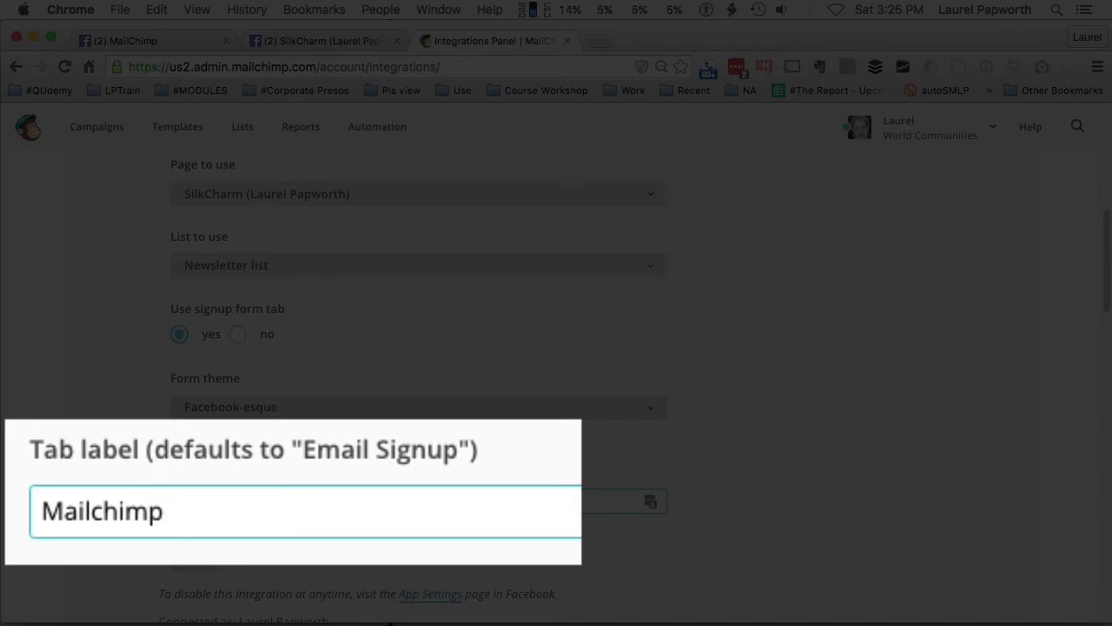
{"action": "scroll", "coordinate": [577, 569], "scroll_direction": "down", "scroll_amount": 1}
{"action": "scroll", "coordinate": [422, 556], "scroll_direction": "down", "scroll_amount": 1}
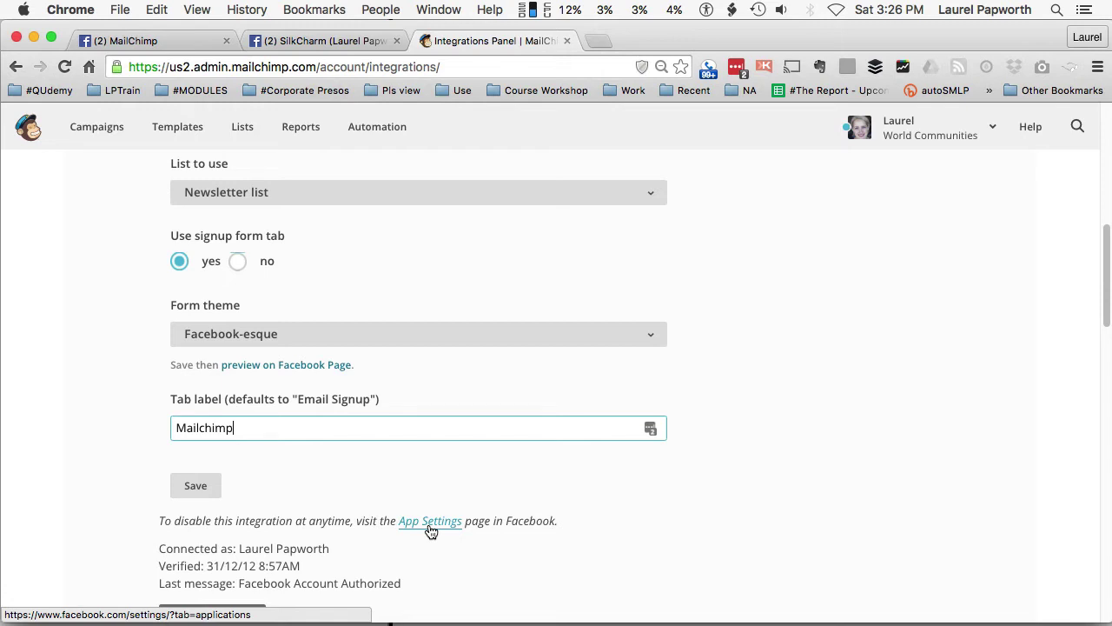
{"action": "left_click", "coordinate": [199, 486]}
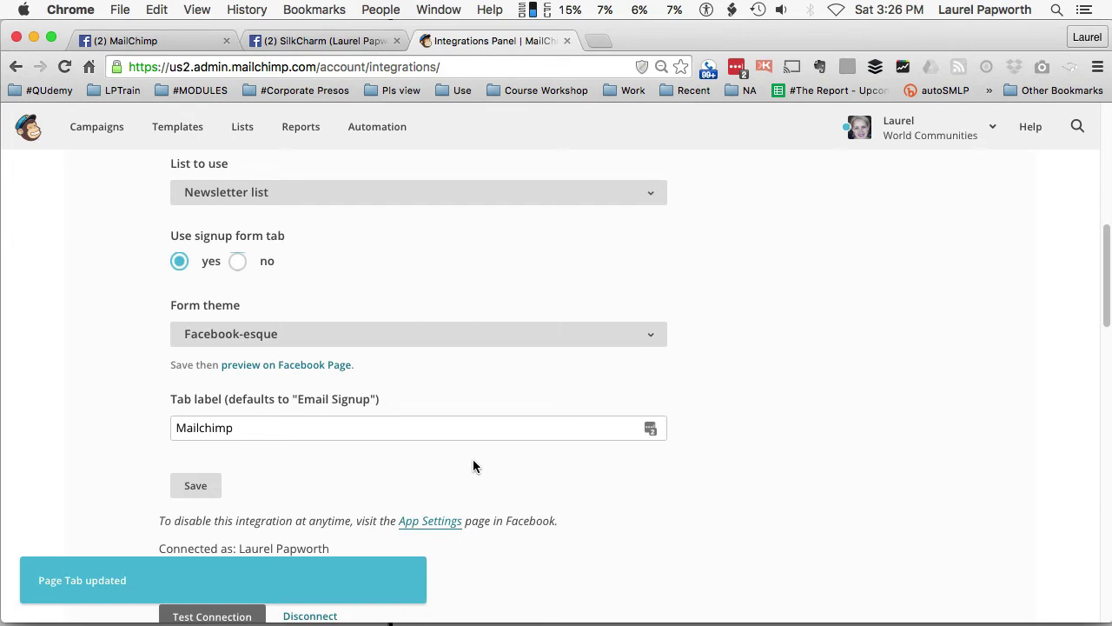
Step: Test the Facebook connection and review the profile information it retrieves
{"action": "scroll", "coordinate": [442, 499], "scroll_direction": "down", "scroll_amount": 1}
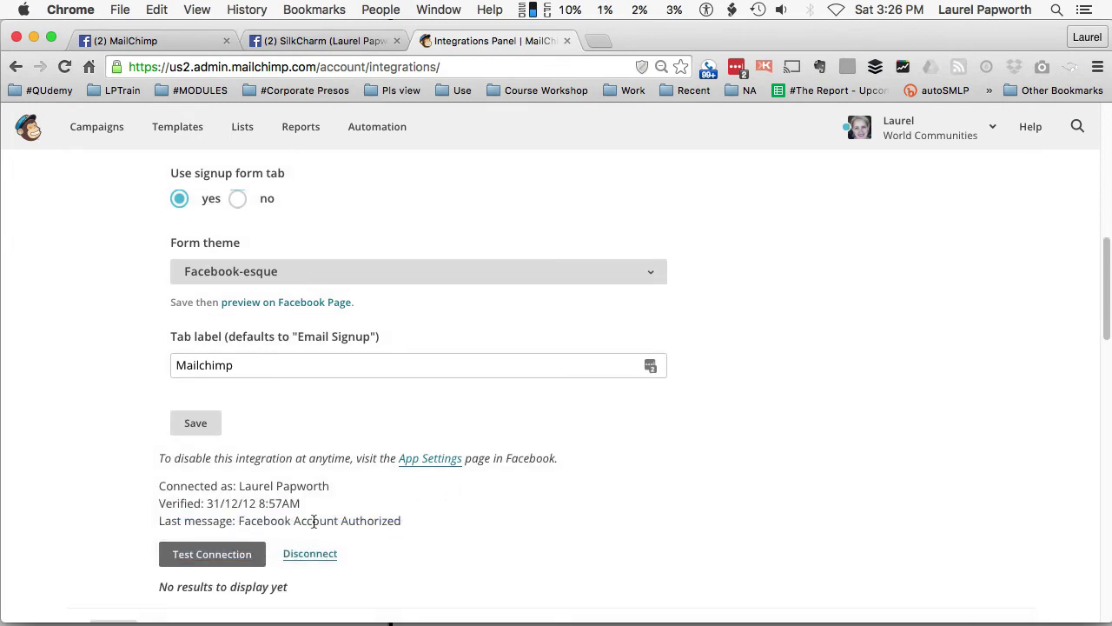
{"action": "left_click", "coordinate": [211, 560]}
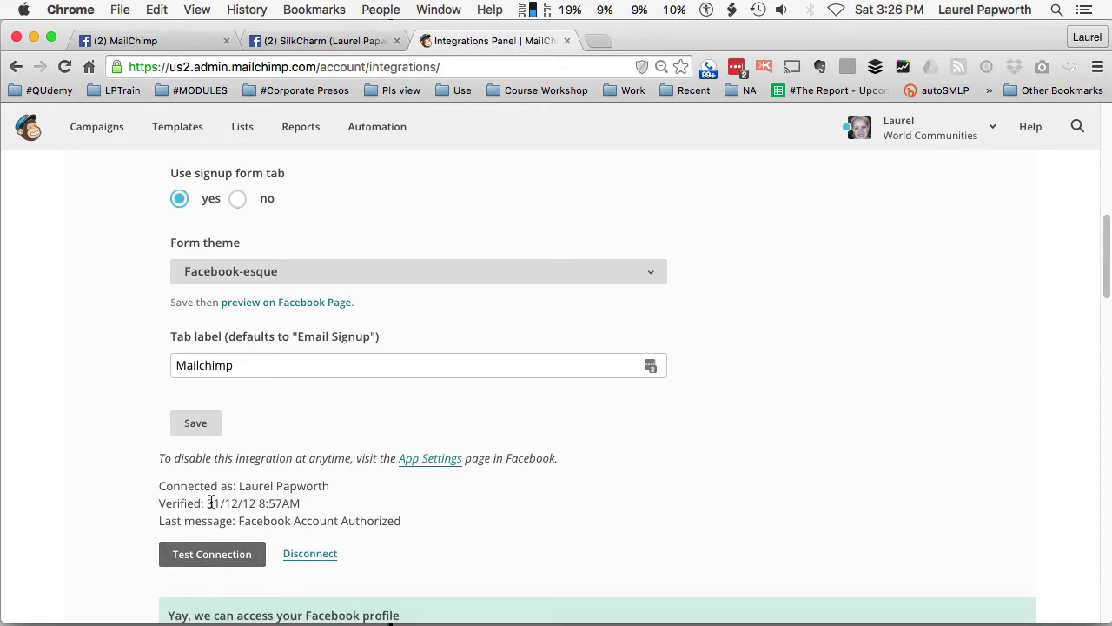
{"action": "left_click_drag", "start_coordinate": [211, 502], "coordinate": [304, 504]}
{"action": "scroll", "coordinate": [480, 556], "scroll_direction": "down", "scroll_amount": 2}
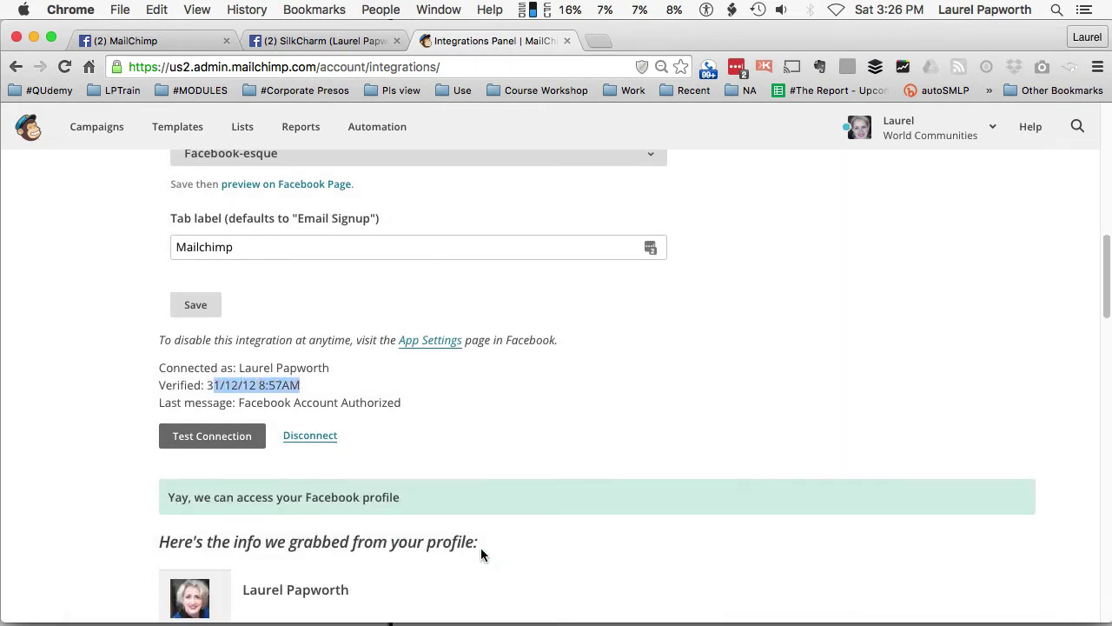
{"action": "scroll", "coordinate": [335, 508], "scroll_direction": "up", "scroll_amount": 2}
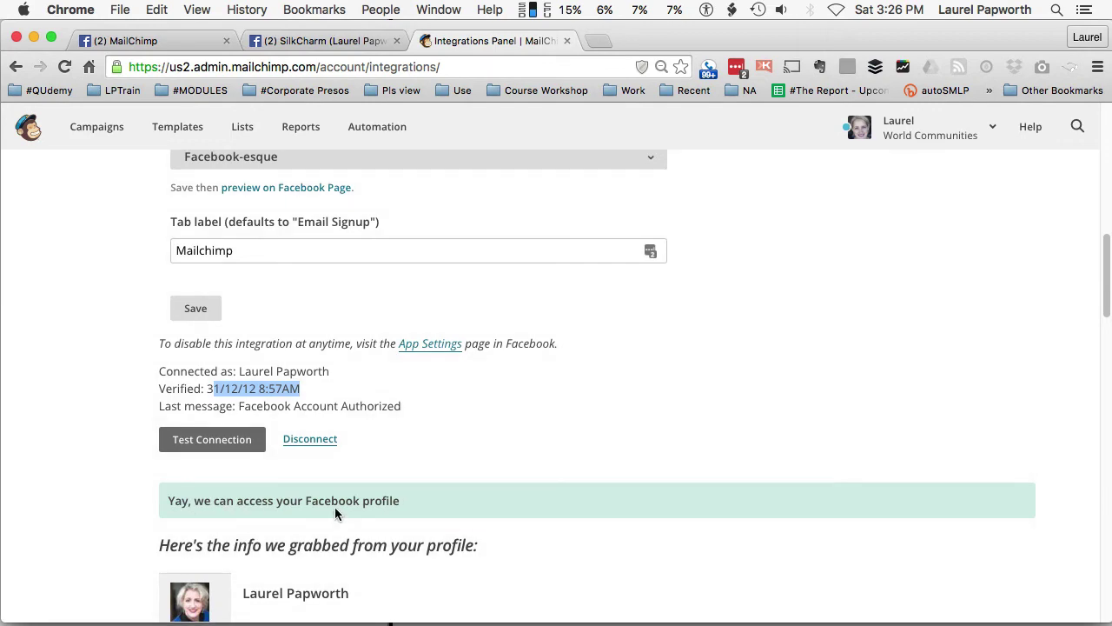
{"action": "scroll", "coordinate": [335, 515], "scroll_direction": "down", "scroll_amount": 5}
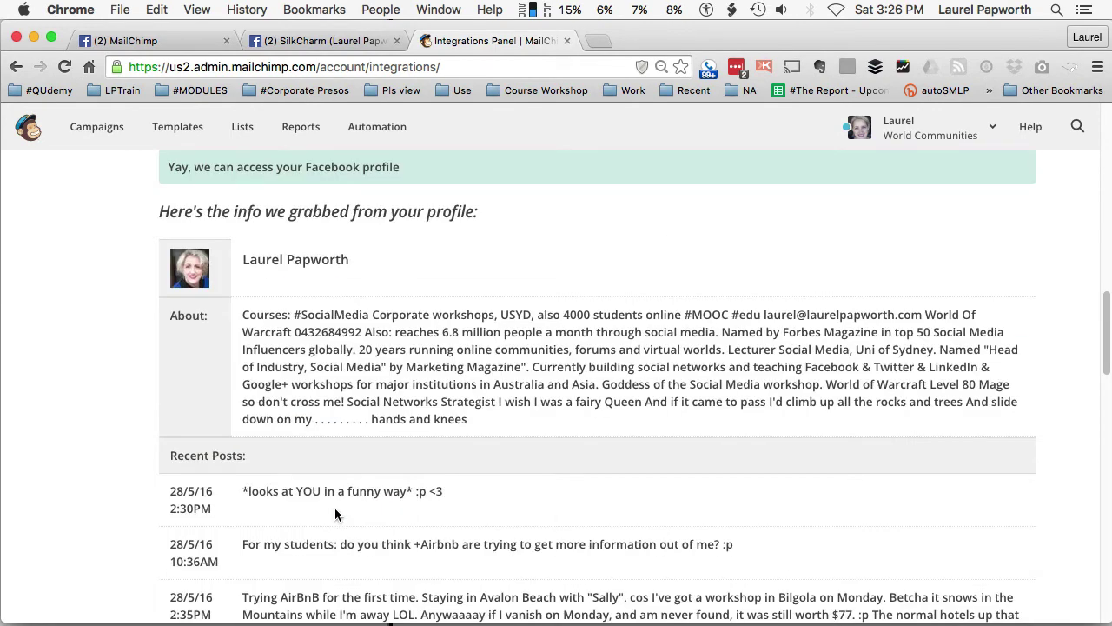
{"action": "scroll", "coordinate": [336, 513], "scroll_direction": "up", "scroll_amount": 5}
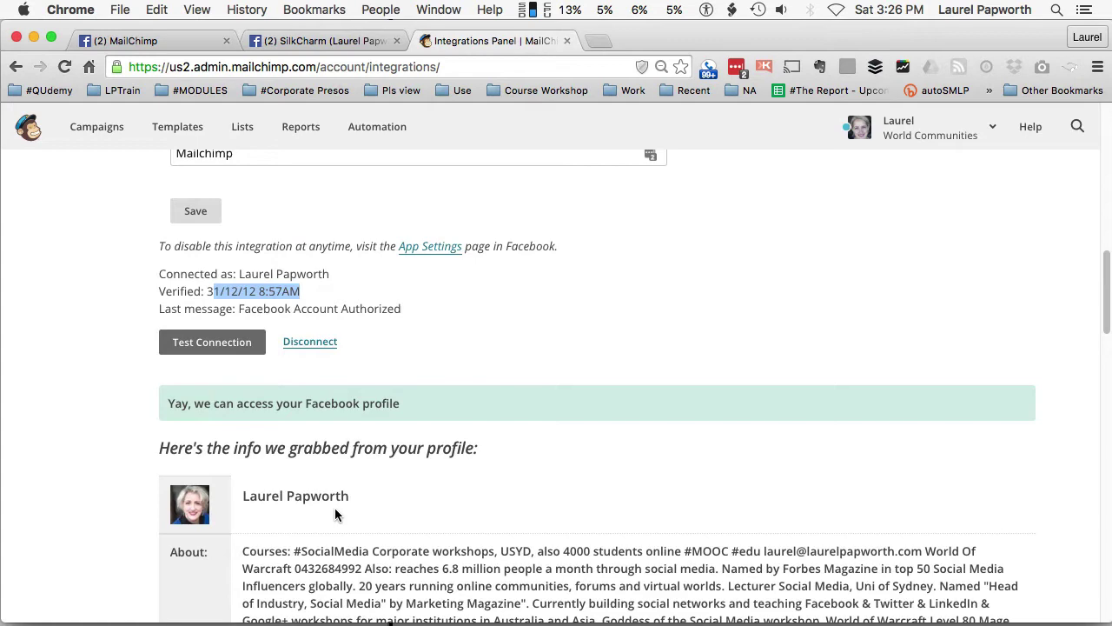
{"action": "scroll", "coordinate": [335, 508], "scroll_direction": "up", "scroll_amount": 3}
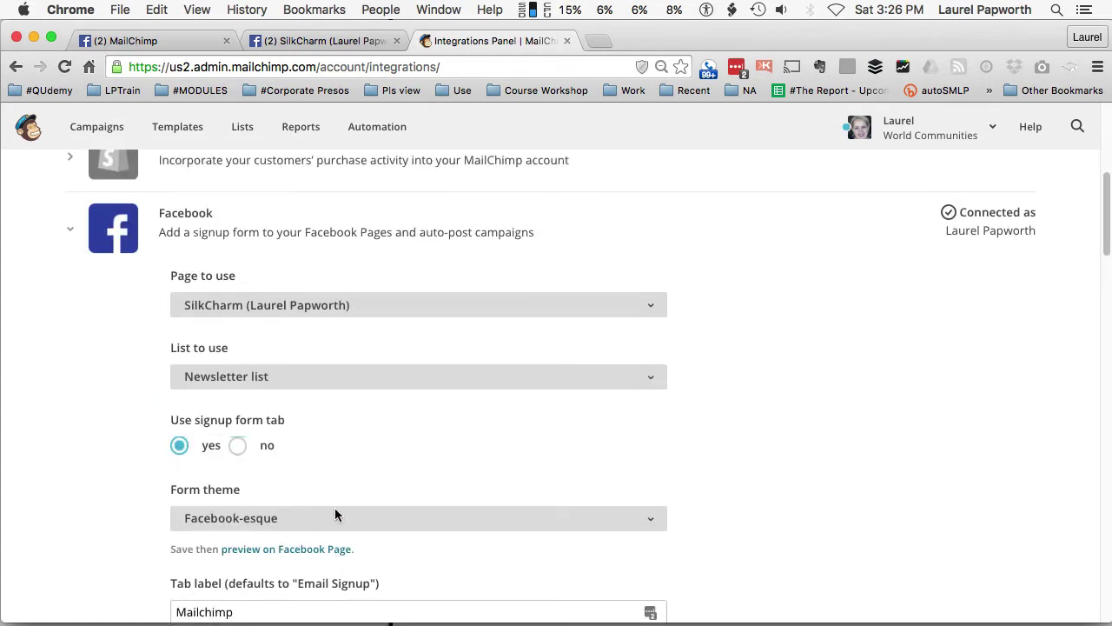
Step: Preview the SilkCharm Facebook page and open its Mailchimp tab from the additional page tabs
{"action": "scroll", "coordinate": [335, 515], "scroll_direction": "down", "scroll_amount": 1}
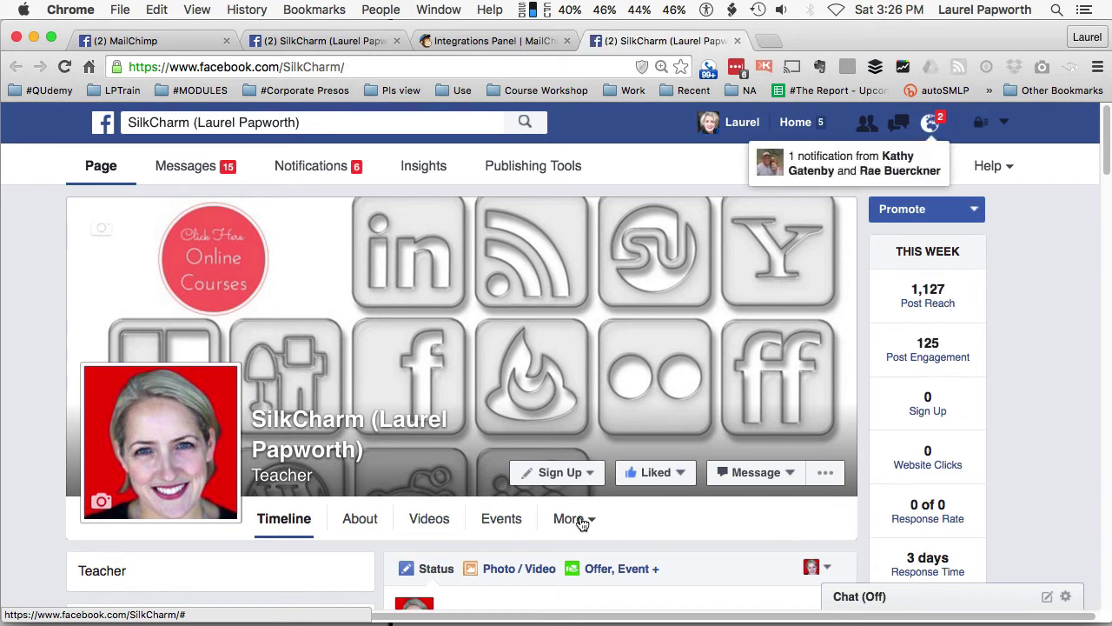
{"action": "scroll", "coordinate": [582, 520], "scroll_direction": "down", "scroll_amount": 4}
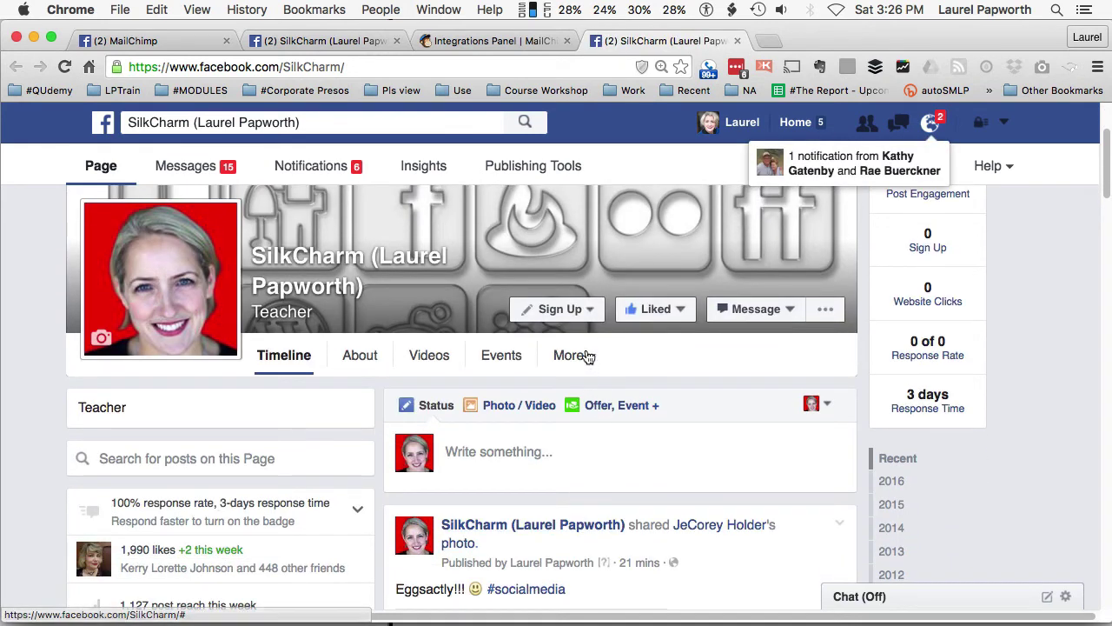
{"action": "left_click", "coordinate": [577, 356]}
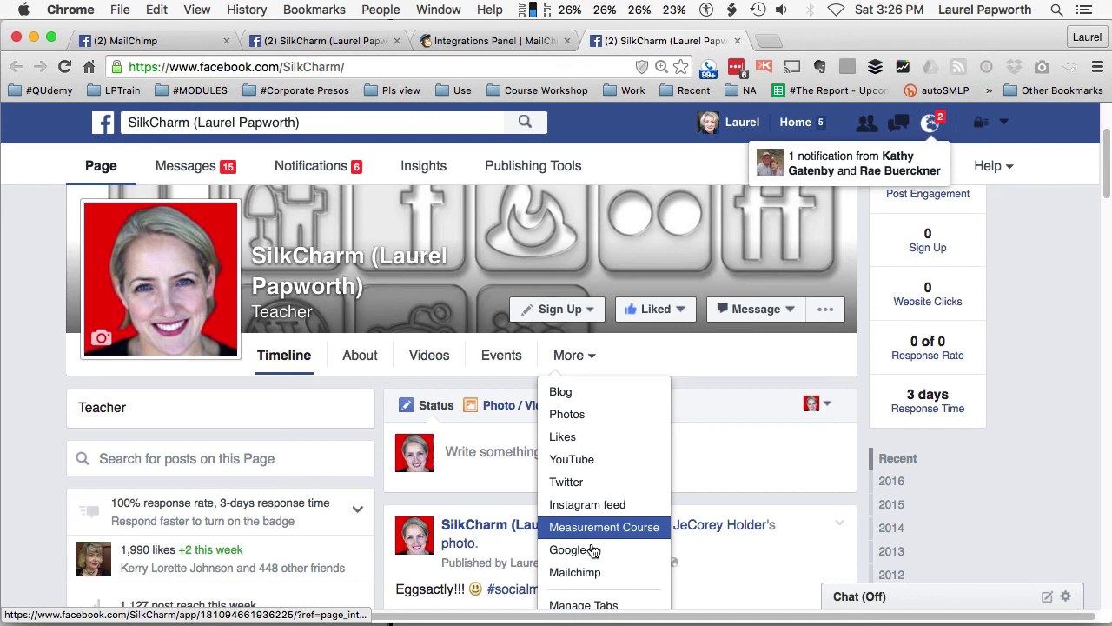
{"action": "left_click", "coordinate": [591, 574]}
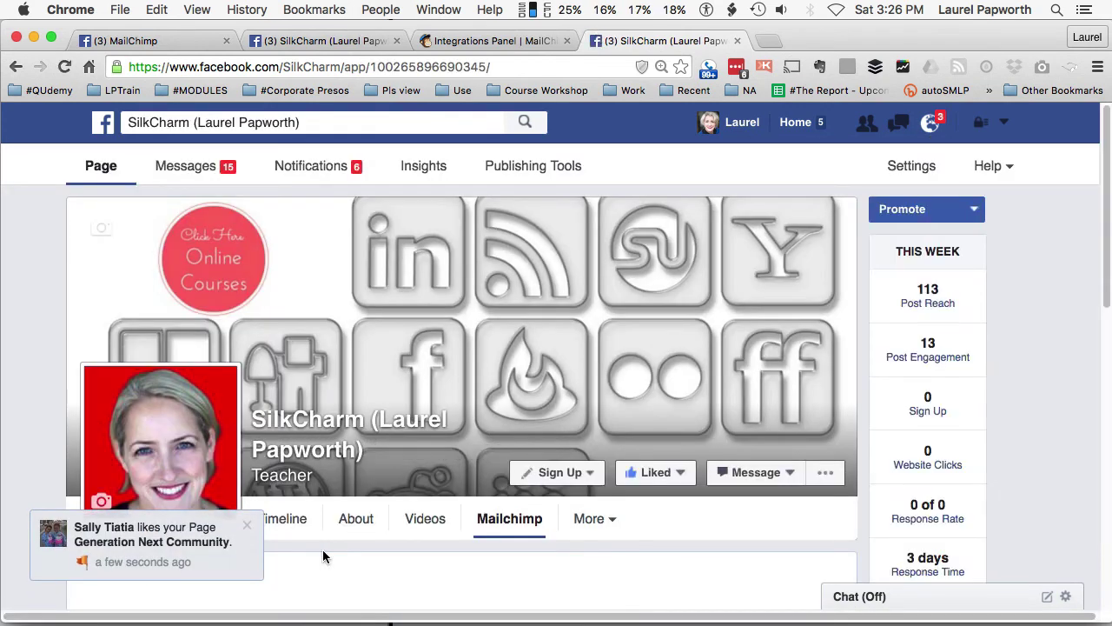
Step: Examine the signup form on the Mailchimp tab, including its welcome text, entry fields and format options
{"action": "scroll", "coordinate": [678, 537], "scroll_direction": "down", "scroll_amount": 5}
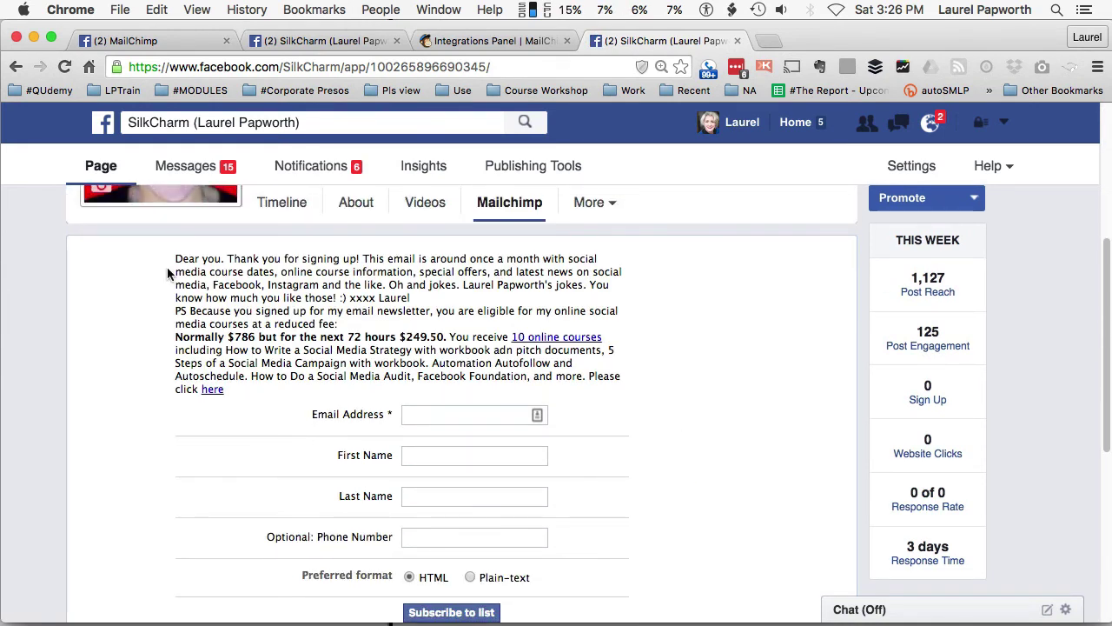
{"action": "left_click_drag", "start_coordinate": [175, 257], "coordinate": [428, 325]}
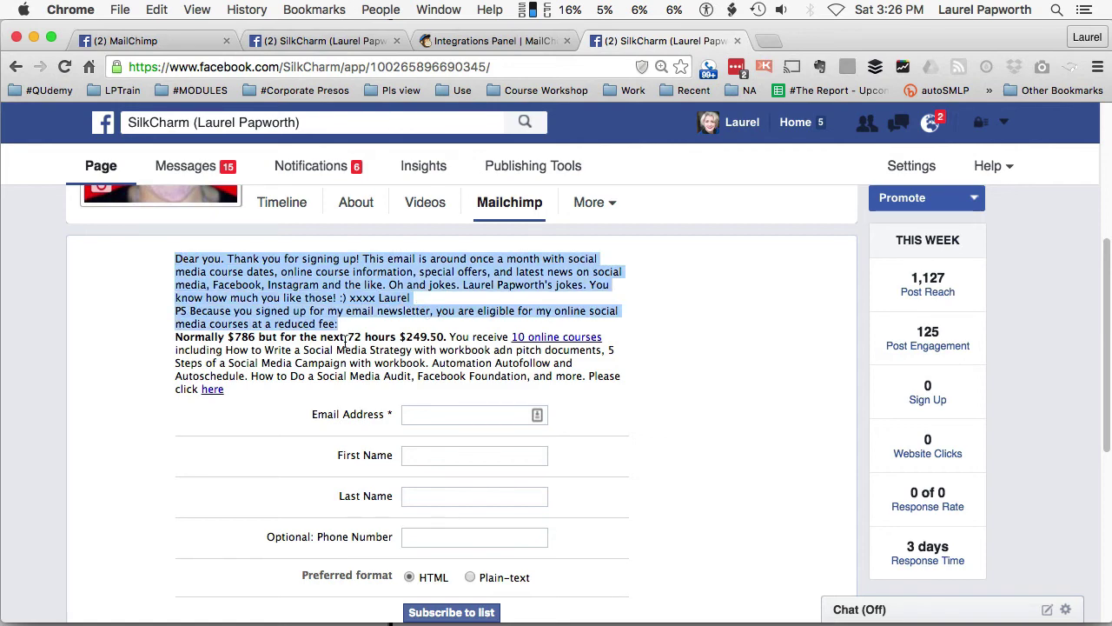
{"action": "scroll", "coordinate": [668, 461], "scroll_direction": "down", "scroll_amount": 5}
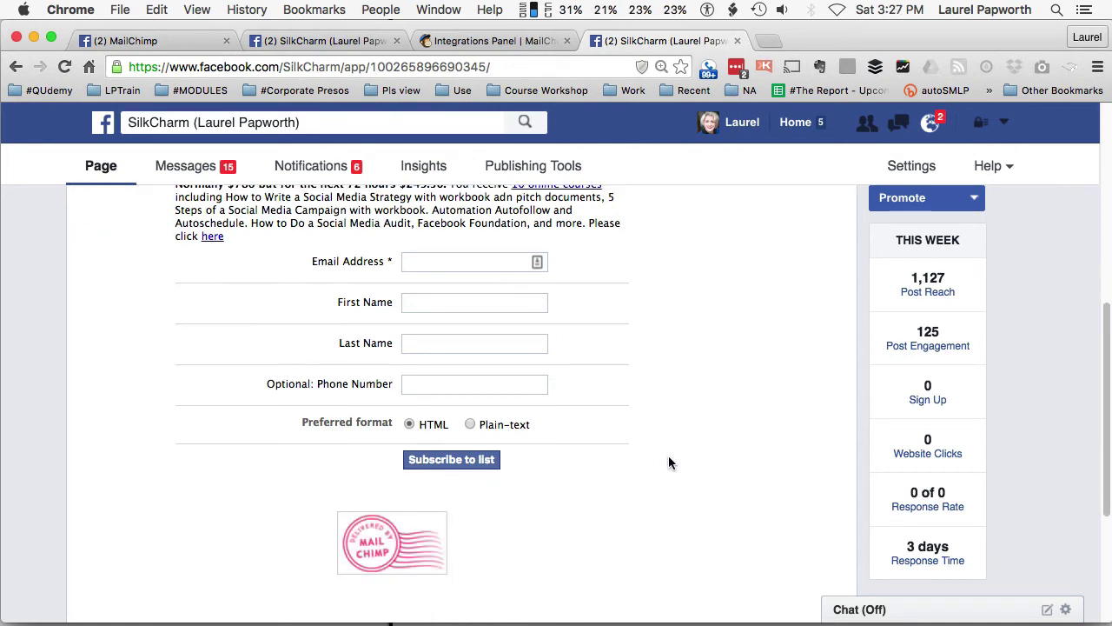
{"action": "scroll", "coordinate": [668, 461], "scroll_direction": "down", "scroll_amount": 5}
{"action": "scroll", "coordinate": [668, 461], "scroll_direction": "up", "scroll_amount": 15}
{"action": "scroll", "coordinate": [668, 462], "scroll_direction": "down", "scroll_amount": 5}
{"action": "scroll", "coordinate": [668, 462], "scroll_direction": "up", "scroll_amount": 2}
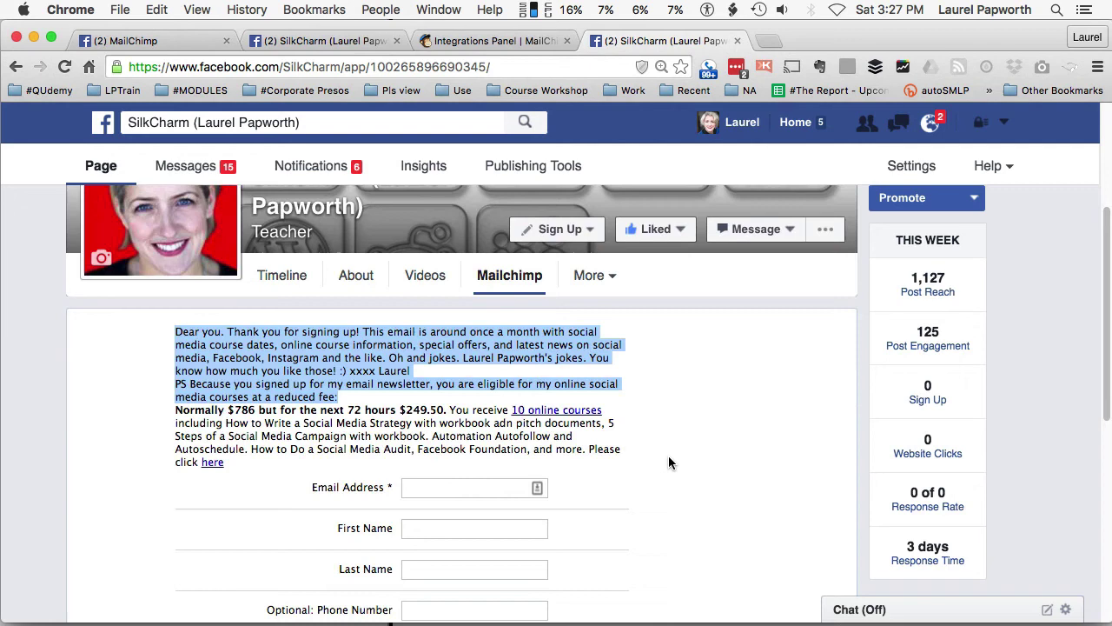
{"action": "scroll", "coordinate": [668, 461], "scroll_direction": "down", "scroll_amount": 1}
{"action": "scroll", "coordinate": [435, 391], "scroll_direction": "down", "scroll_amount": 3}
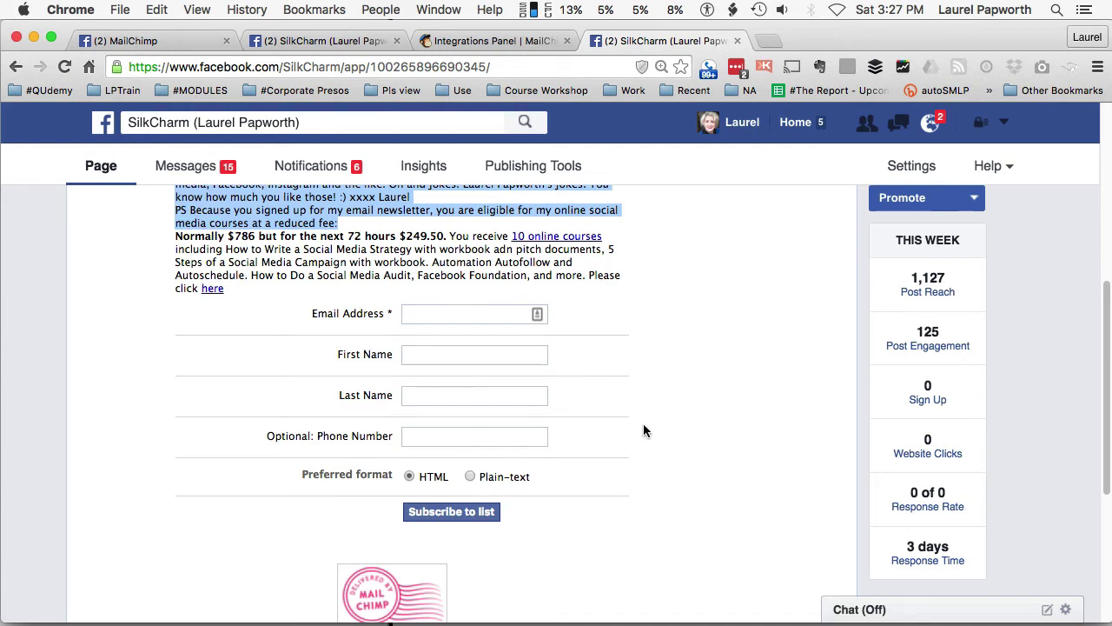
{"action": "scroll", "coordinate": [637, 428], "scroll_direction": "up", "scroll_amount": 2}
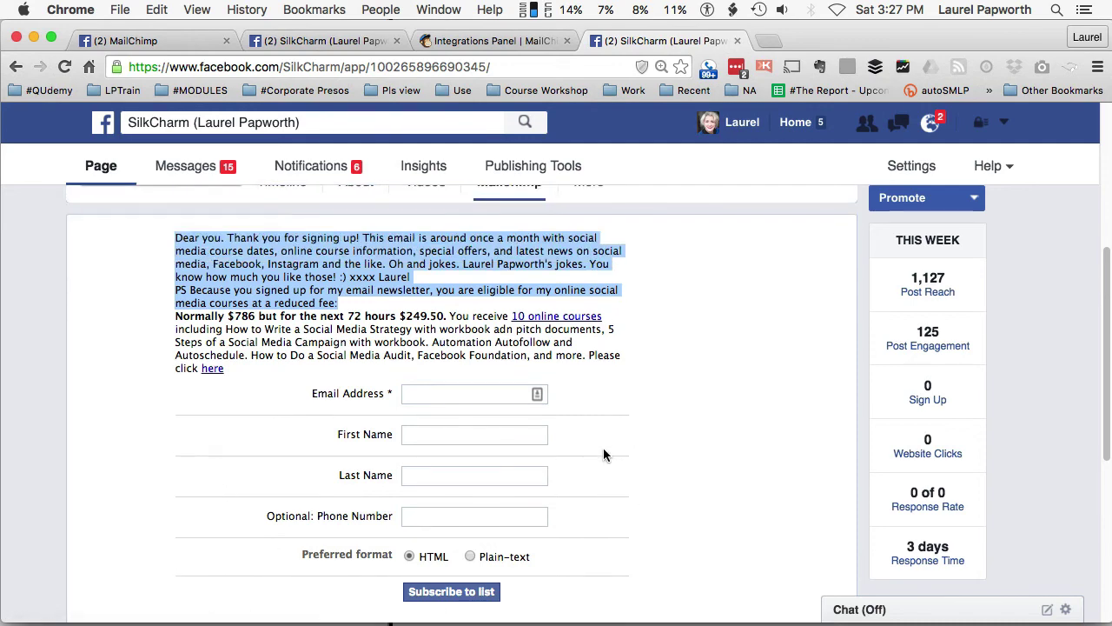
Step: Revisit the Facebook integration settings in MailChimp and return to the signup form on the SilkCharm page
{"action": "left_click", "coordinate": [533, 41]}
{"action": "scroll", "coordinate": [526, 337], "scroll_direction": "up", "scroll_amount": 3}
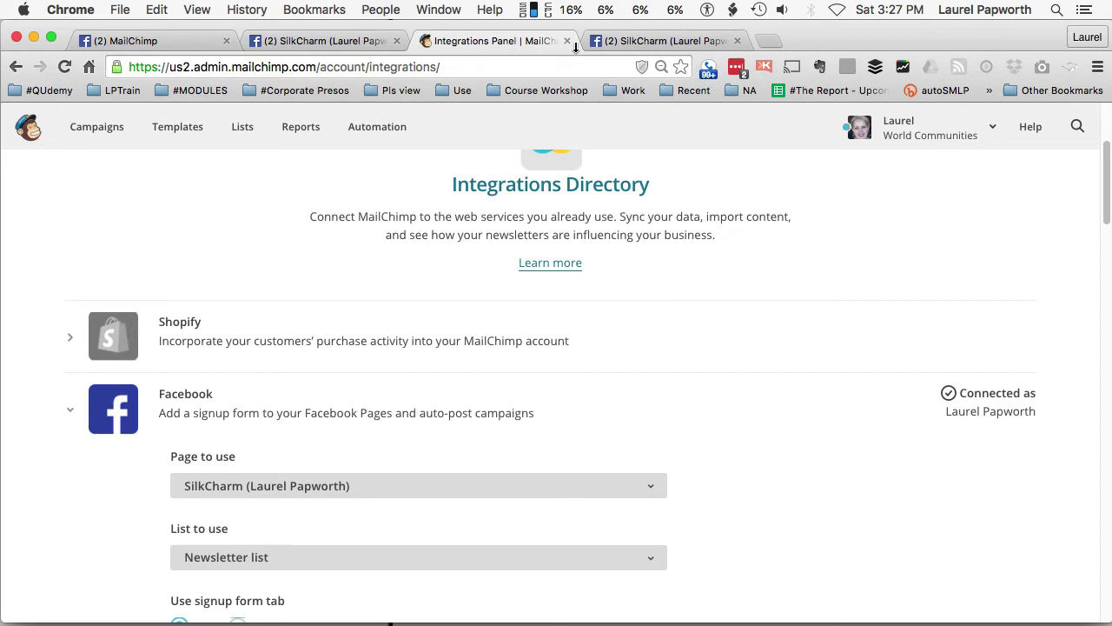
{"action": "left_click", "coordinate": [632, 41]}
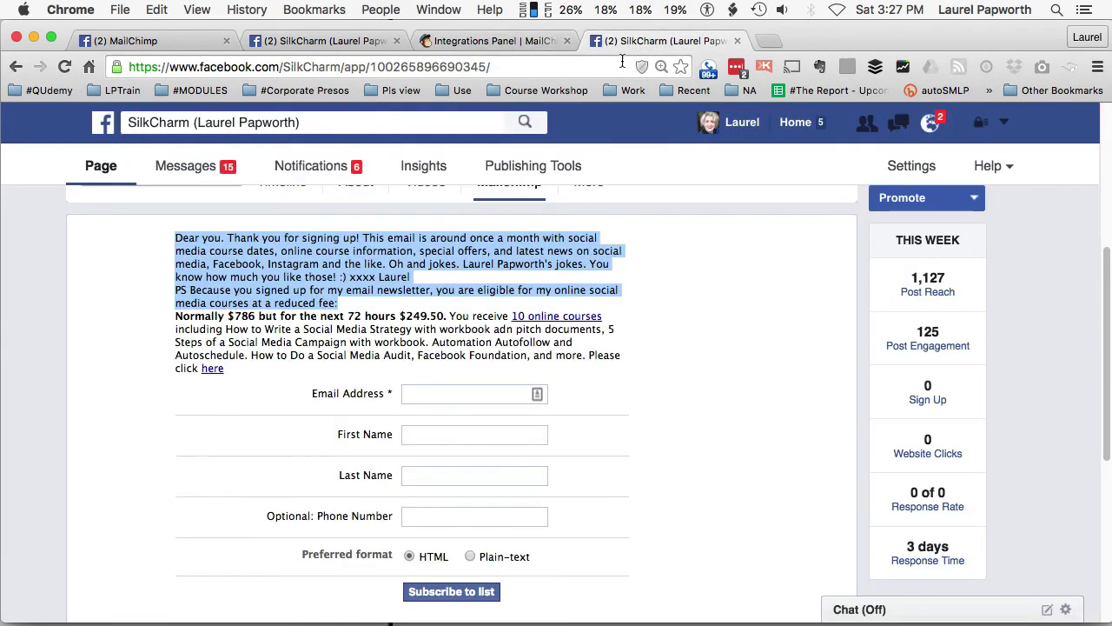
{"action": "scroll", "coordinate": [623, 307], "scroll_direction": "up", "scroll_amount": 2}
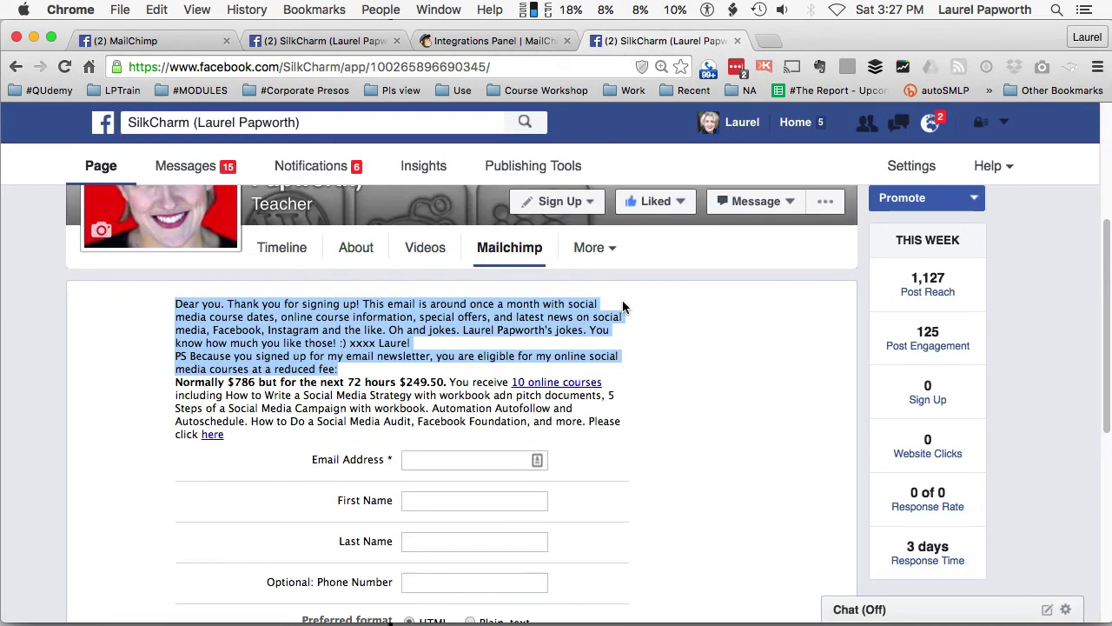
Step: Show the SilkCharm page's additional tabs with the Manage Tabs option, and close the list again
{"action": "left_click", "coordinate": [608, 249]}
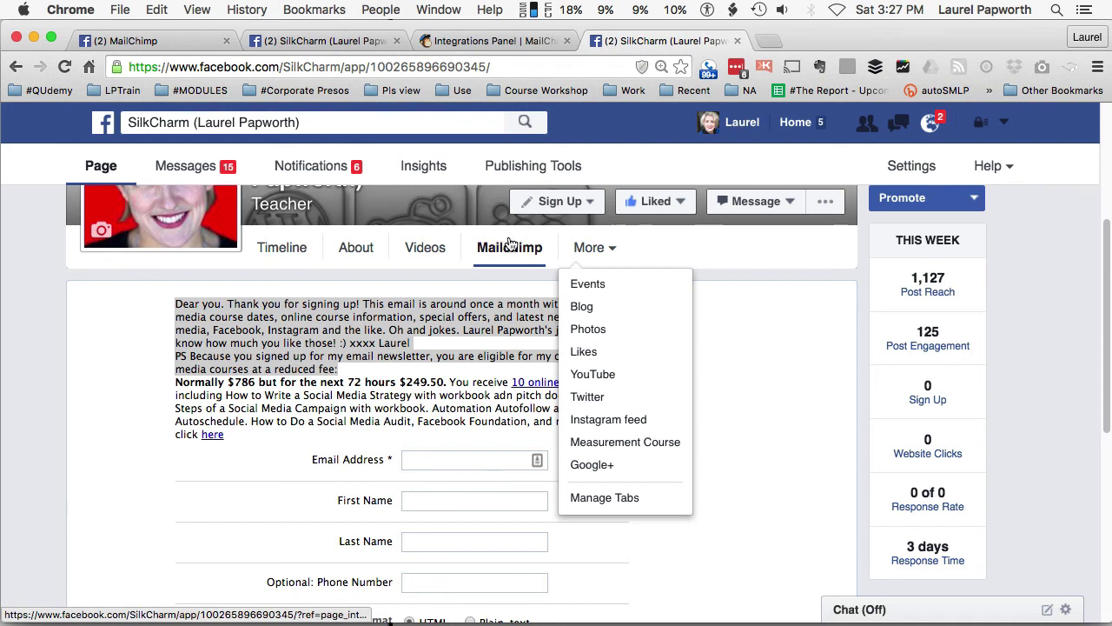
{"action": "left_click", "coordinate": [765, 358]}
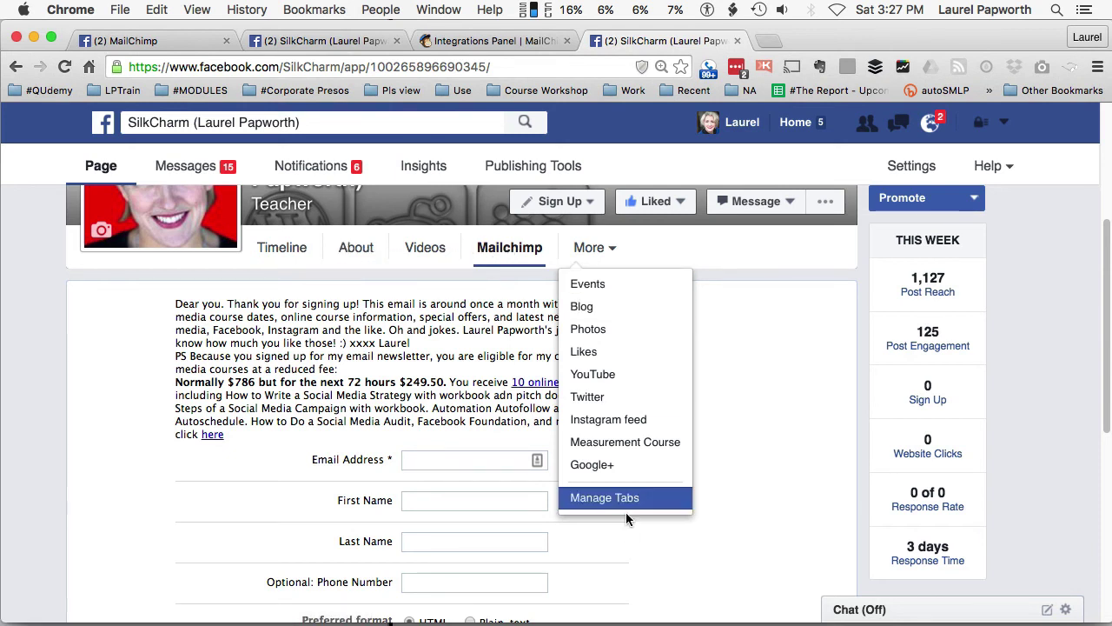
{"action": "left_click", "coordinate": [298, 278]}
Step: Review the Mailchimp tab from the page's cover image through the signup form's fields to its subscribe option
{"action": "scroll", "coordinate": [436, 410], "scroll_direction": "up", "scroll_amount": 5}
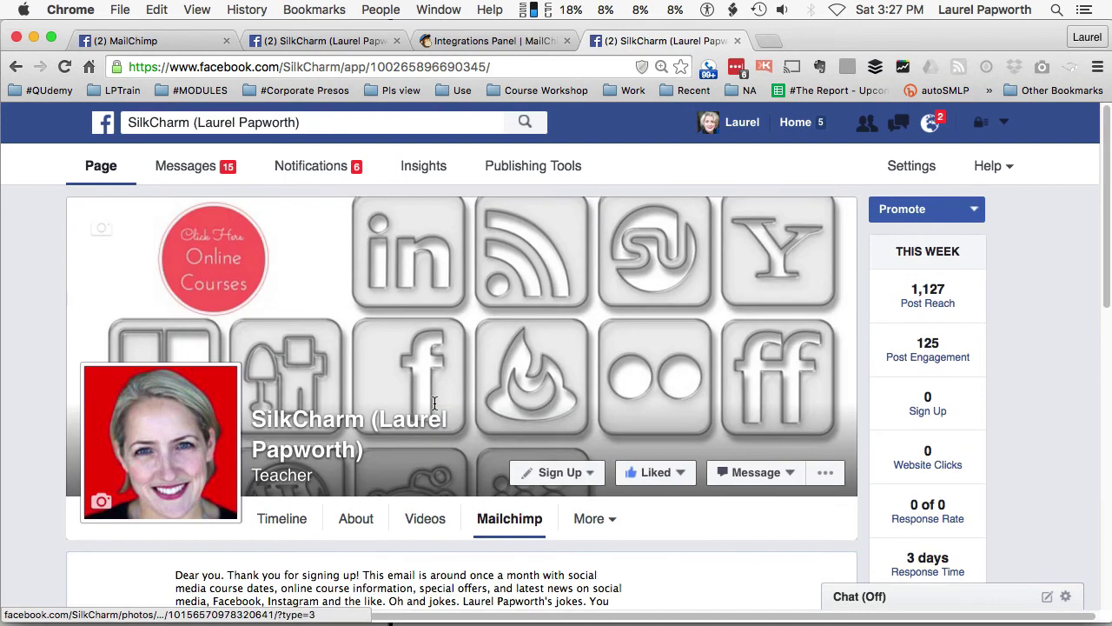
{"action": "scroll", "coordinate": [436, 410], "scroll_direction": "down", "scroll_amount": 8}
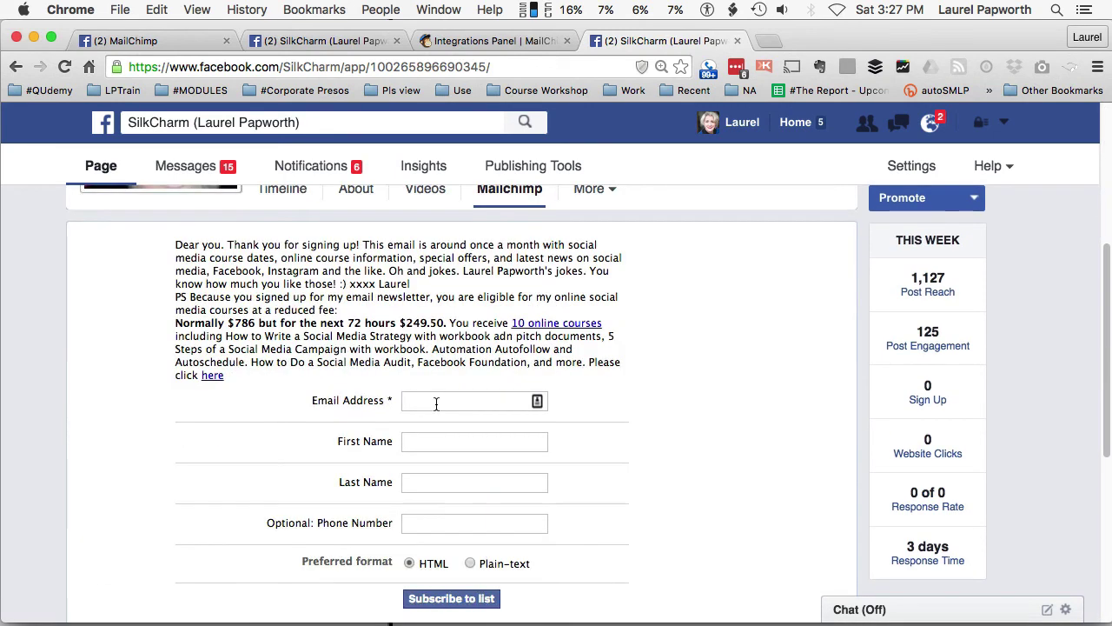
{"action": "scroll", "coordinate": [436, 410], "scroll_direction": "down", "scroll_amount": 1}
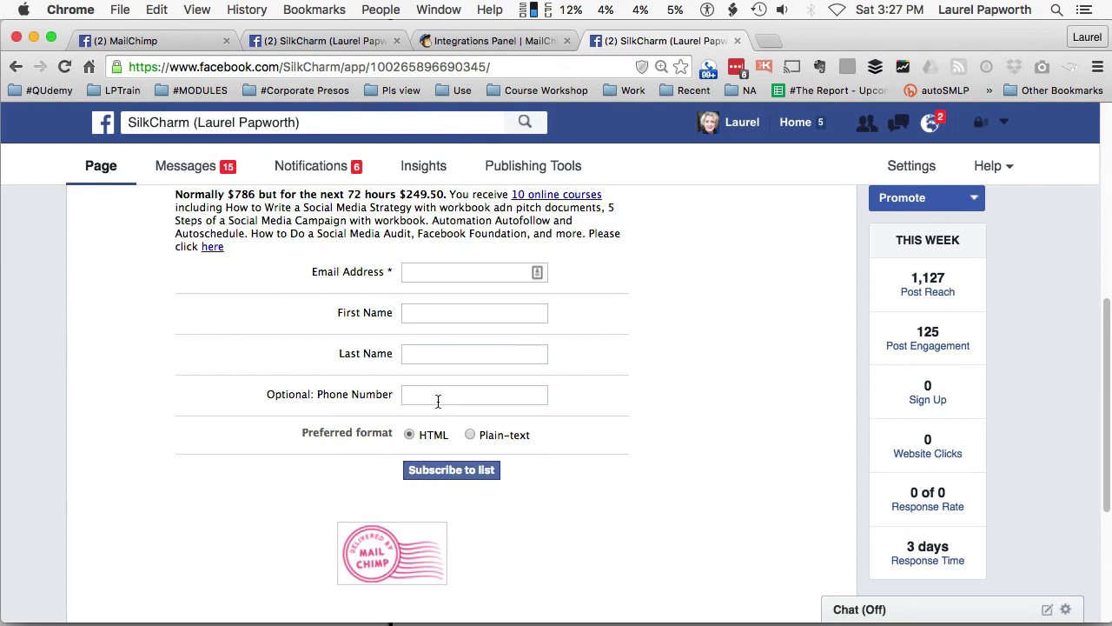
{"action": "scroll", "coordinate": [437, 401], "scroll_direction": "up", "scroll_amount": 2}
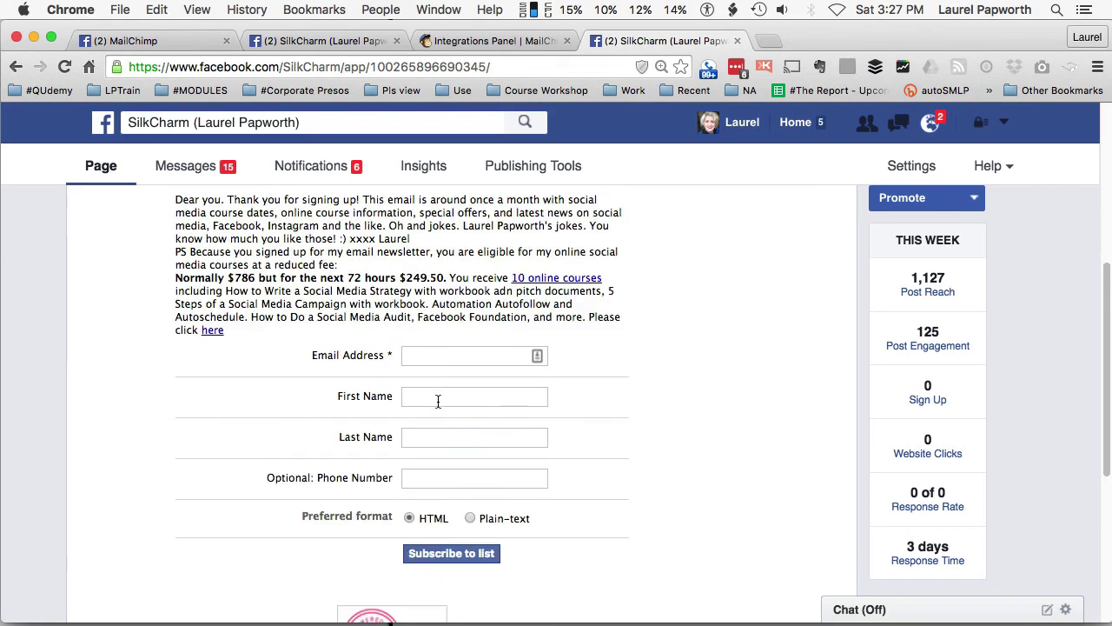